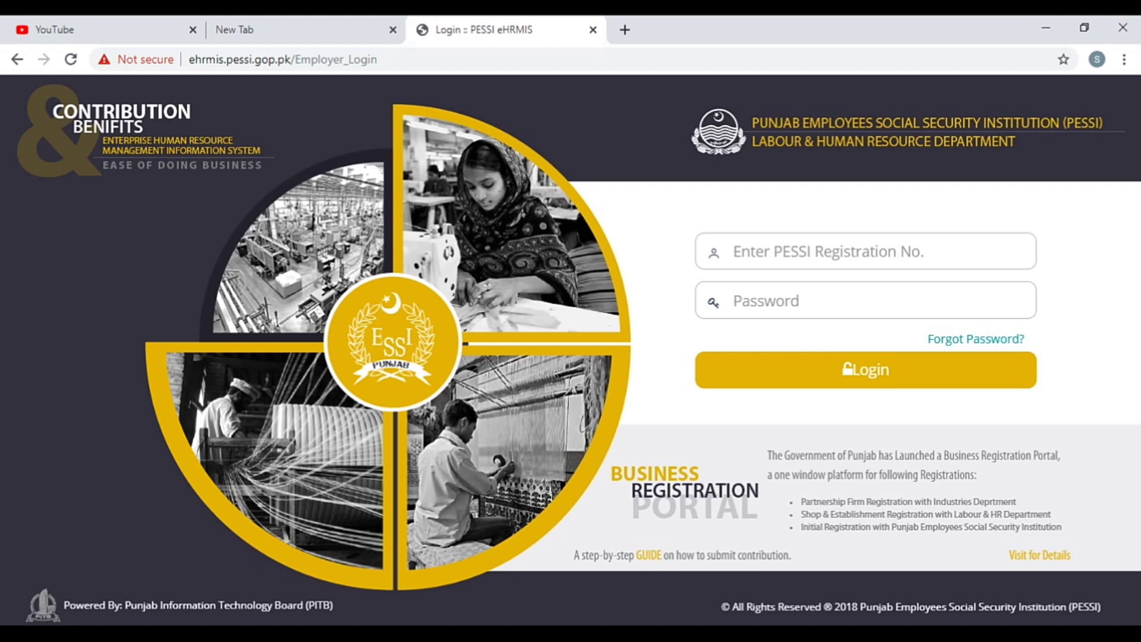
Log in to the employer portal with the saved PESSI registration number and the account password
click(772, 251)
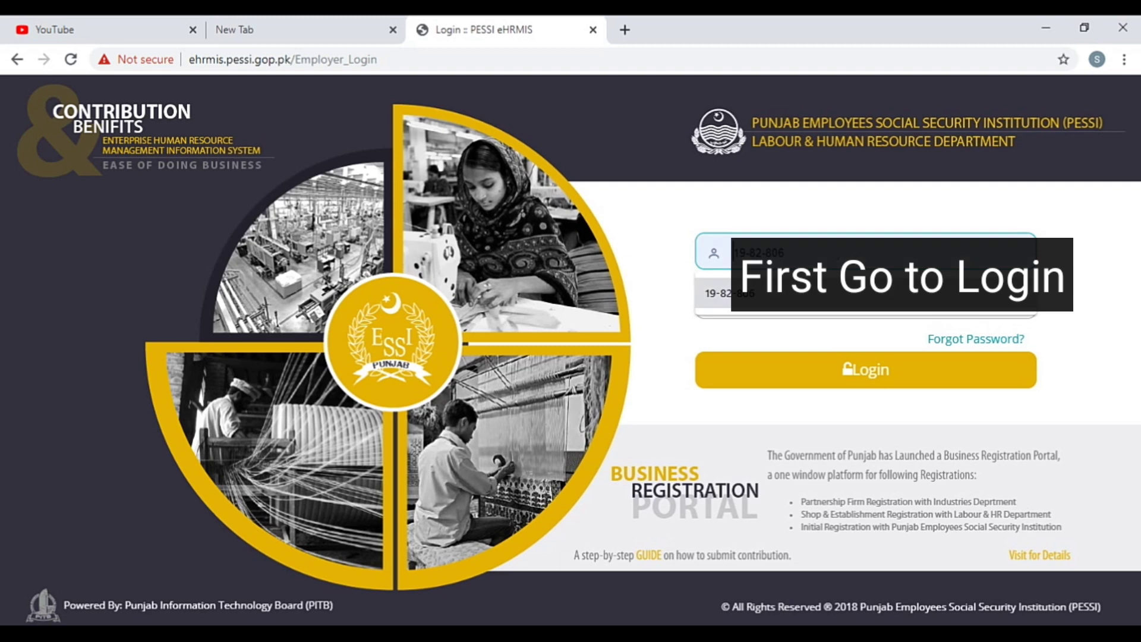
key(Return)
click(861, 301)
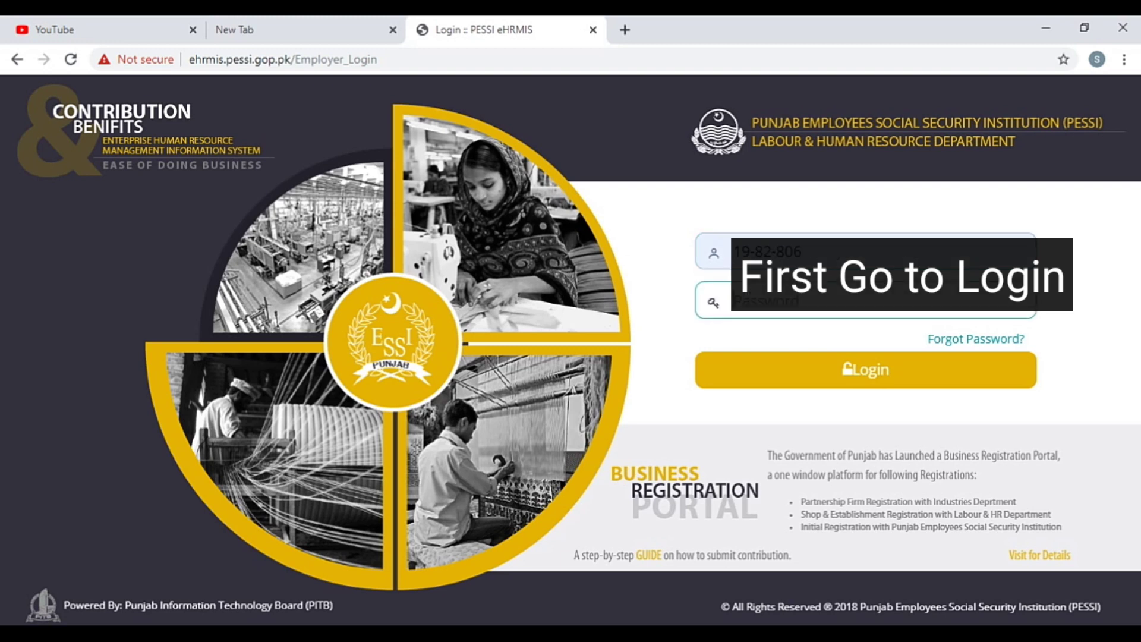
text(••••••••)
click(865, 370)
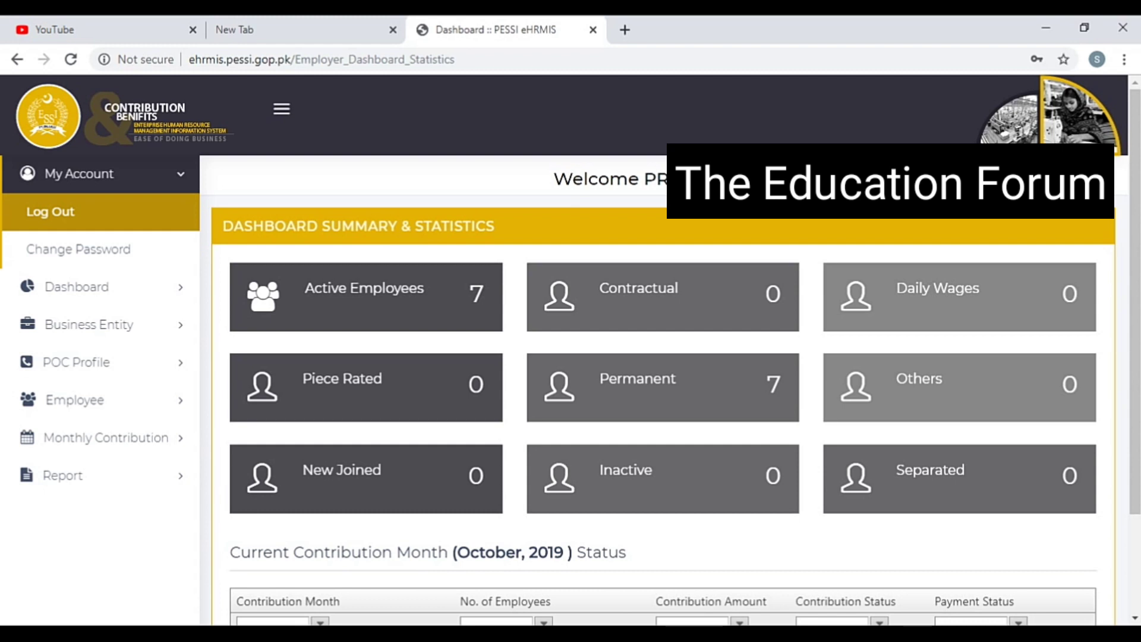
Review the dashboard's employee statistics and contribution status, and check the My Account and Dashboard options
scroll(670, 356, down, 3)
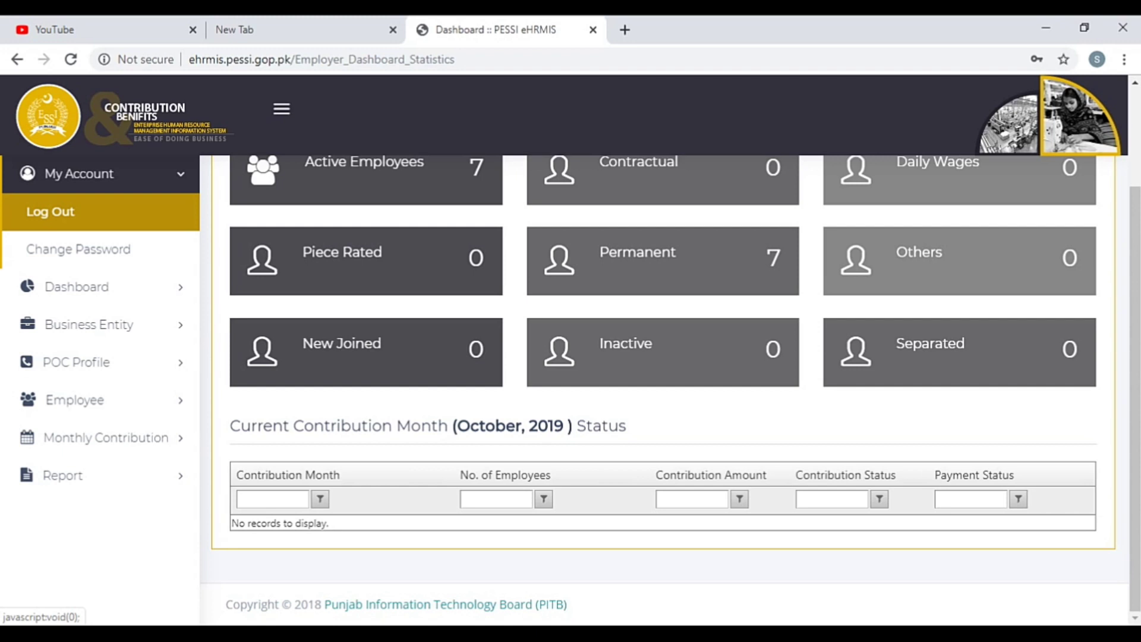
click(101, 174)
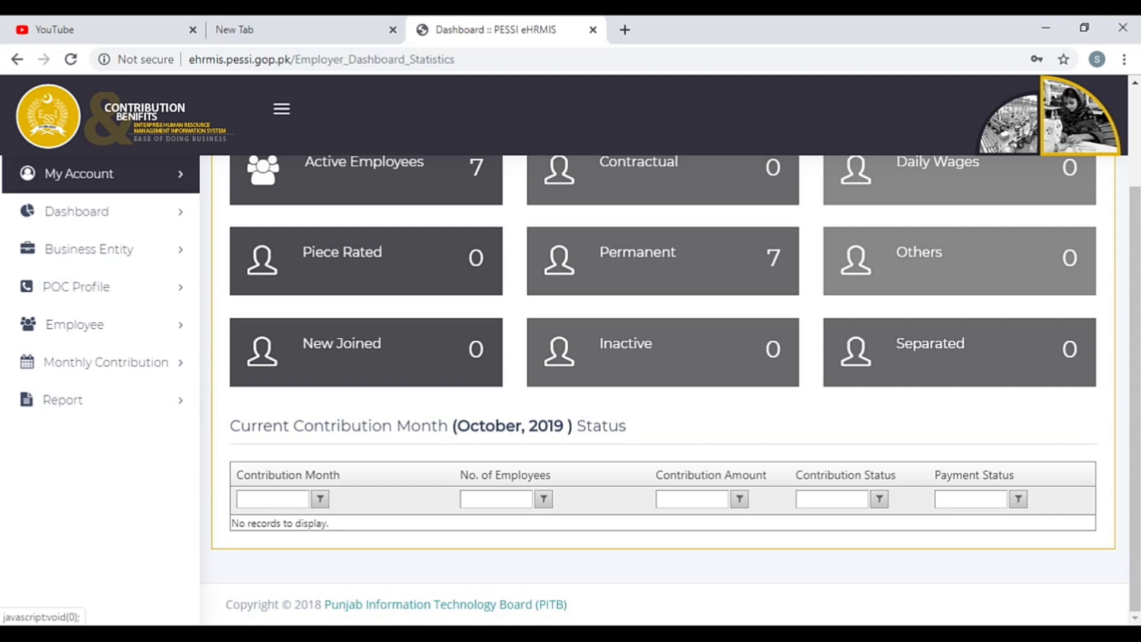
click(101, 173)
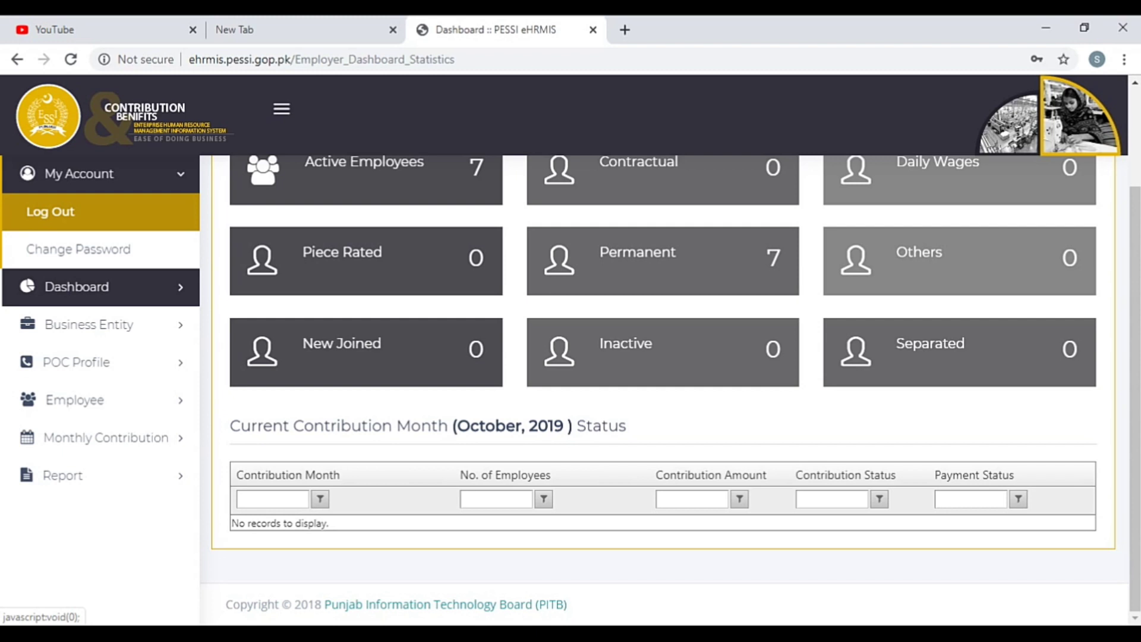
click(89, 286)
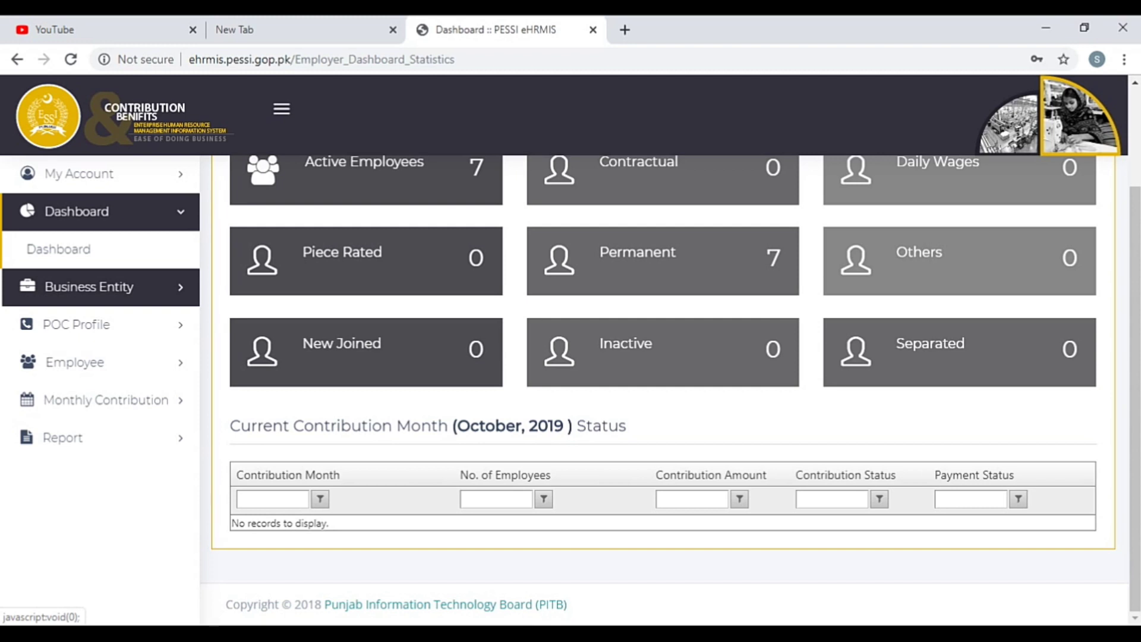
Open the Business Entity profile and review its contact, owner, focal person and health details
click(89, 286)
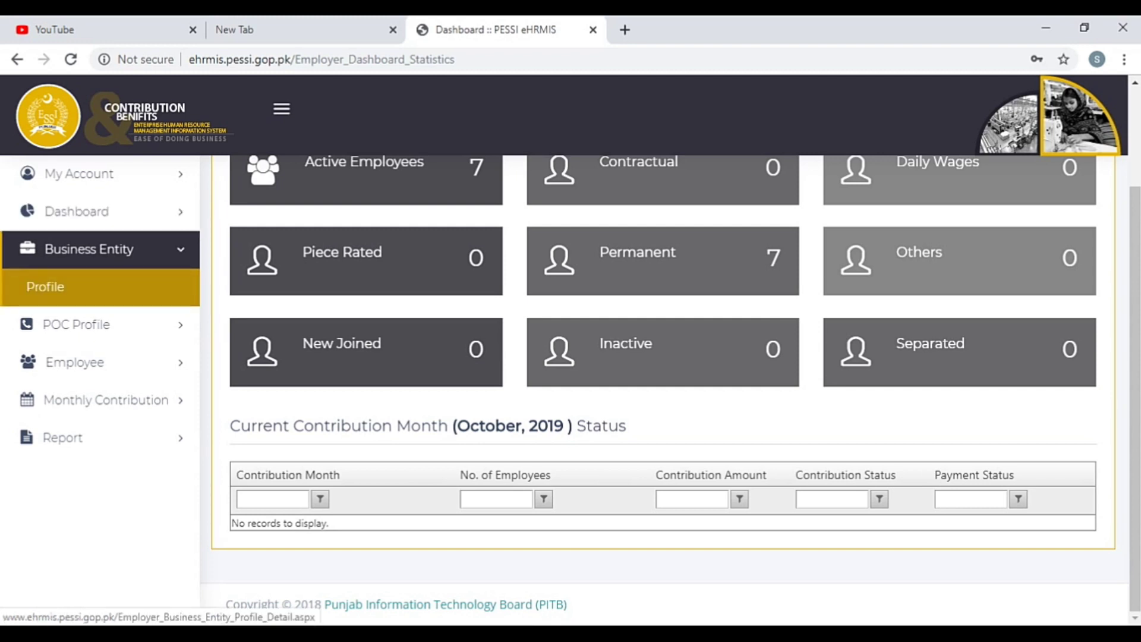
click(89, 286)
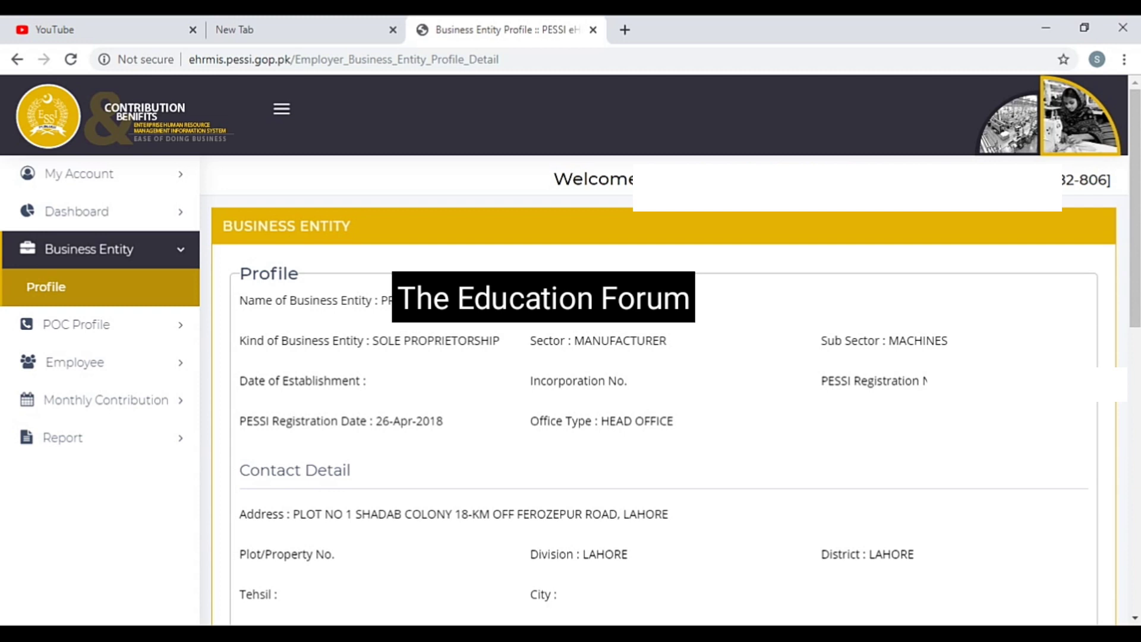
scroll(653, 386, down, 2)
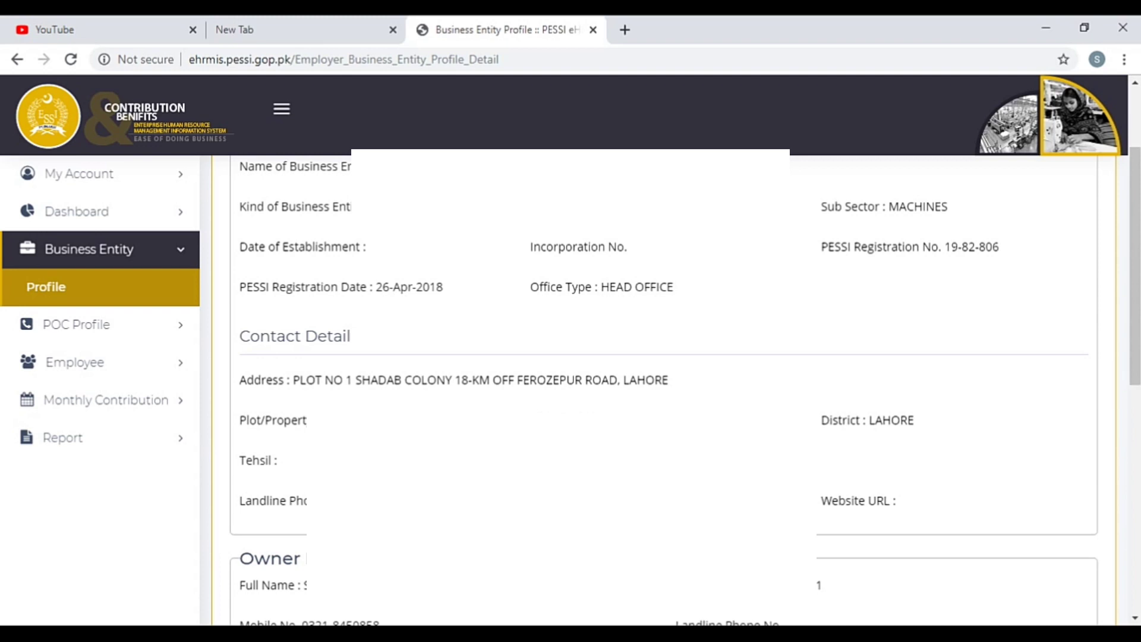
scroll(653, 386, down, 3)
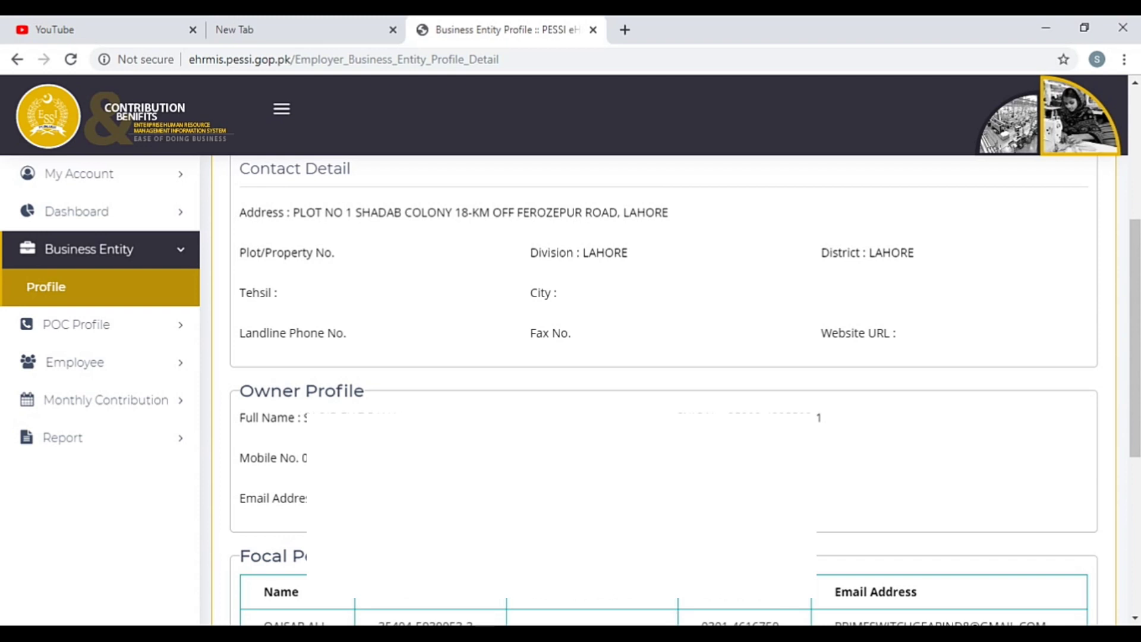
scroll(653, 387, down, 3)
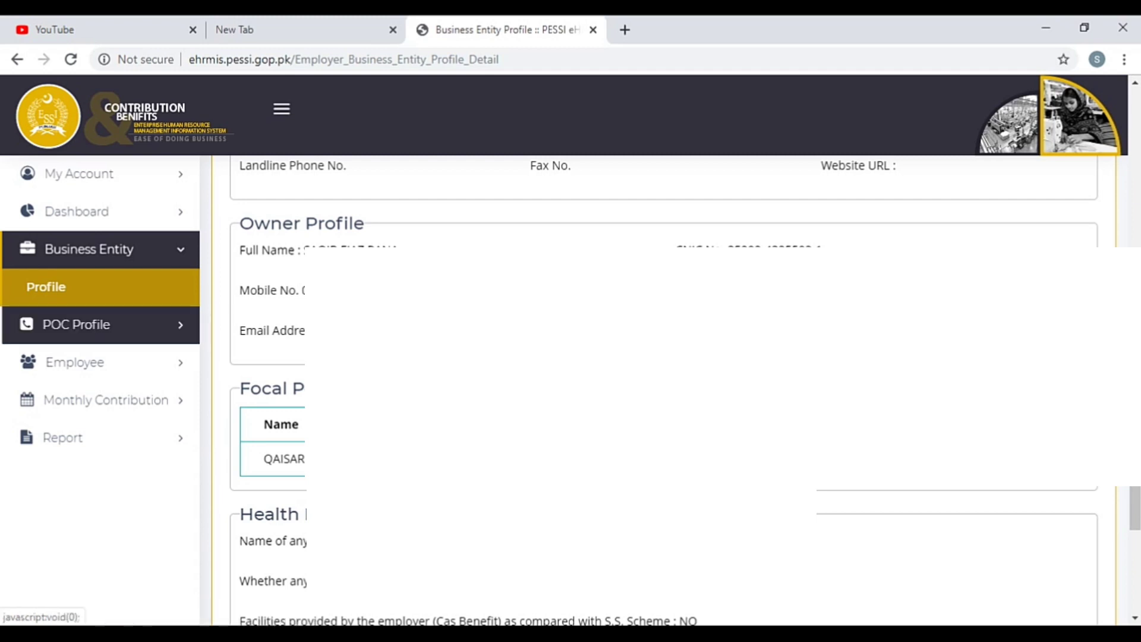
View the focal person list under POC Profile, open the existing entry's edit form, and return to the list
click(89, 324)
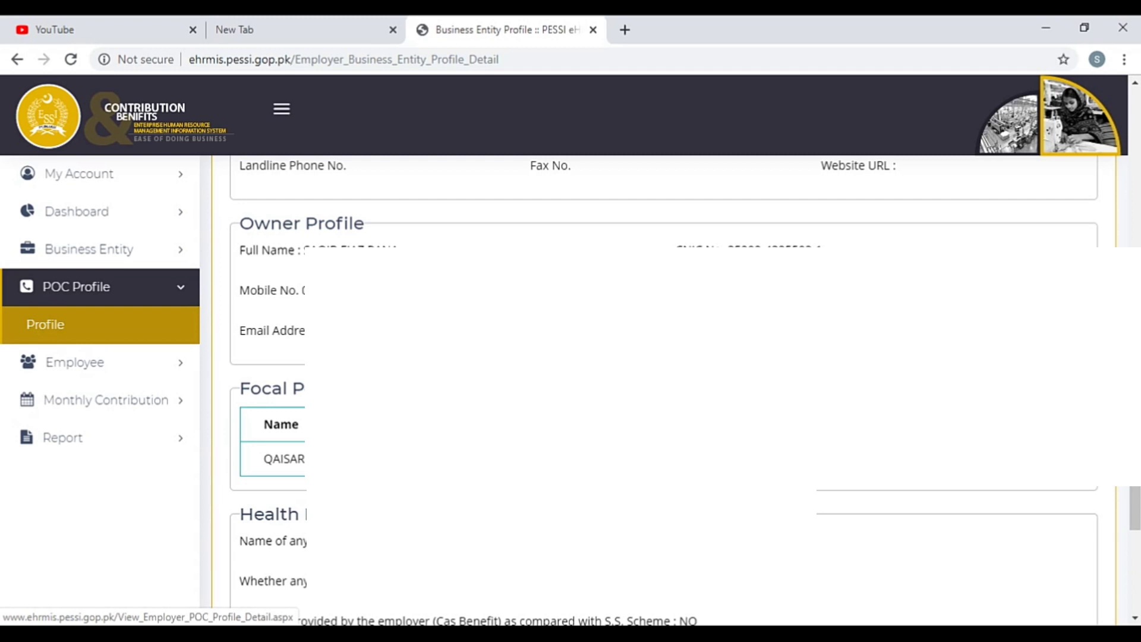
click(45, 324)
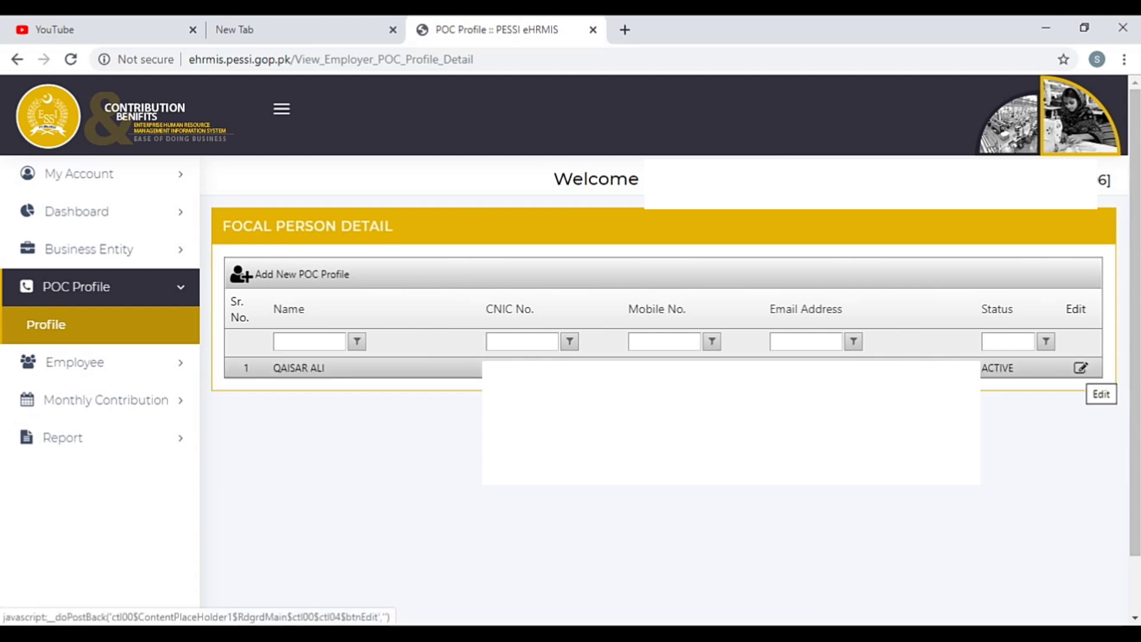
click(1080, 367)
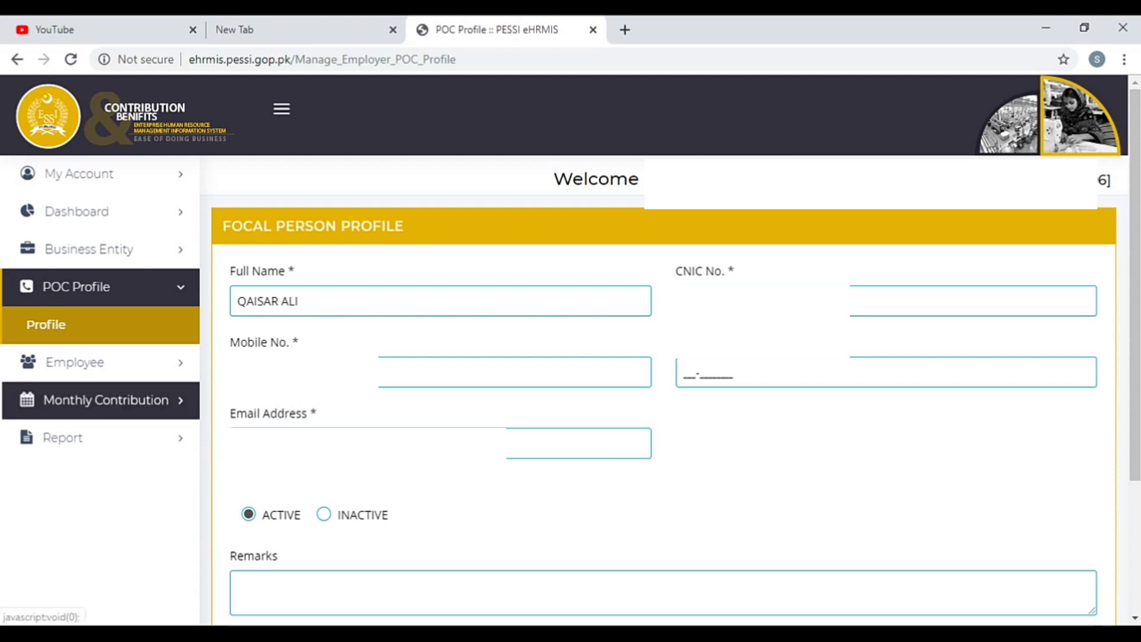
click(46, 324)
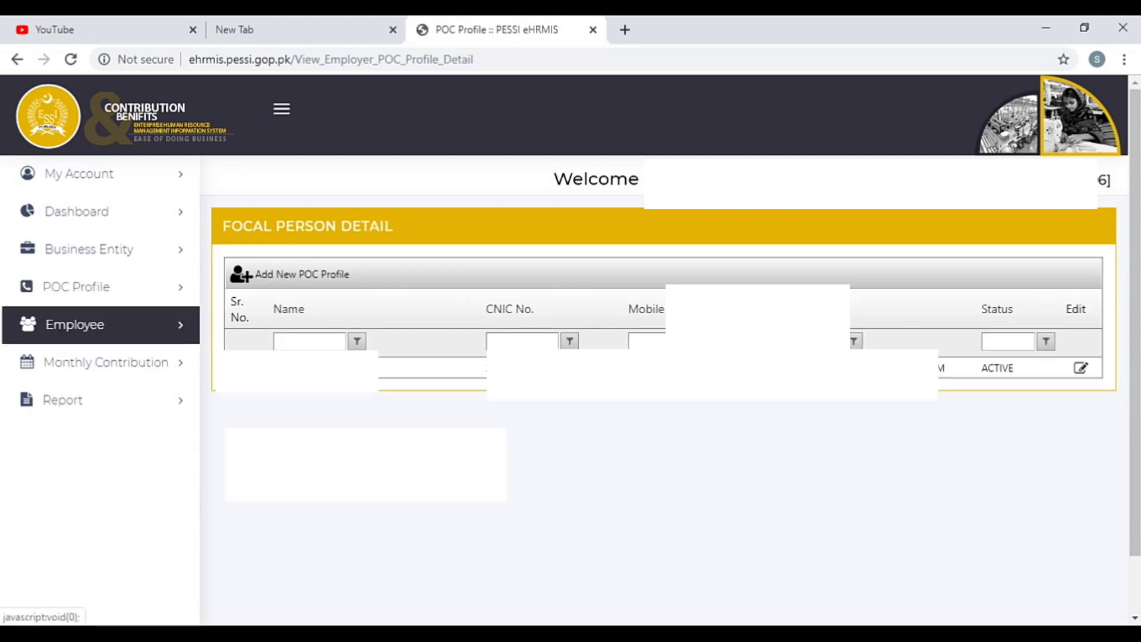
View the employee list in Profile for Contribution and the one in Profile for Employee Card
click(75, 325)
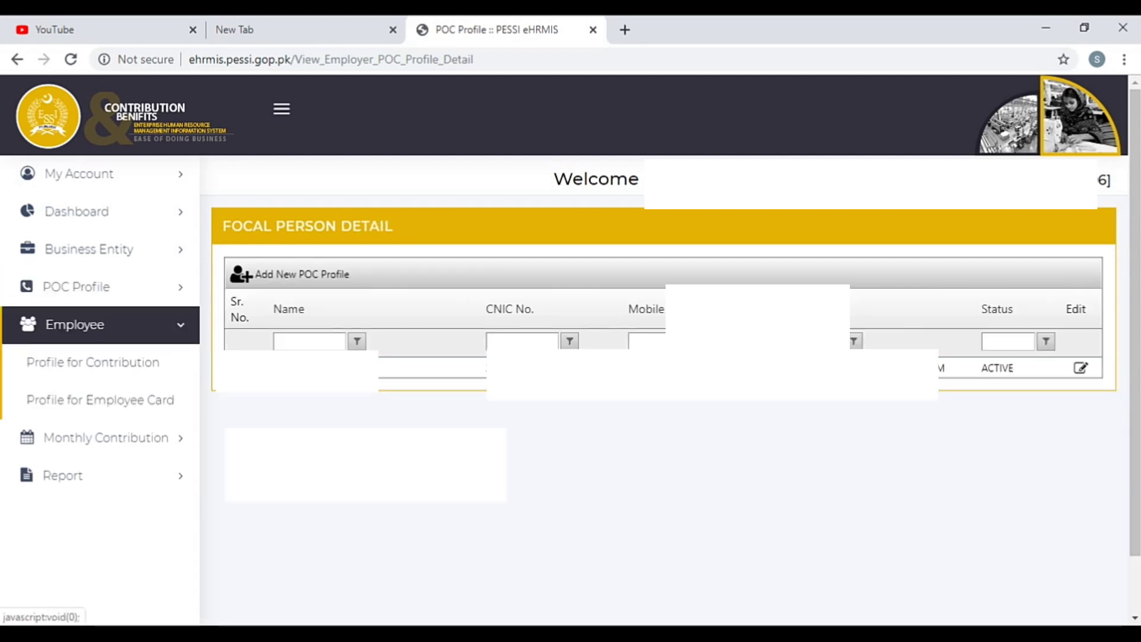
click(92, 361)
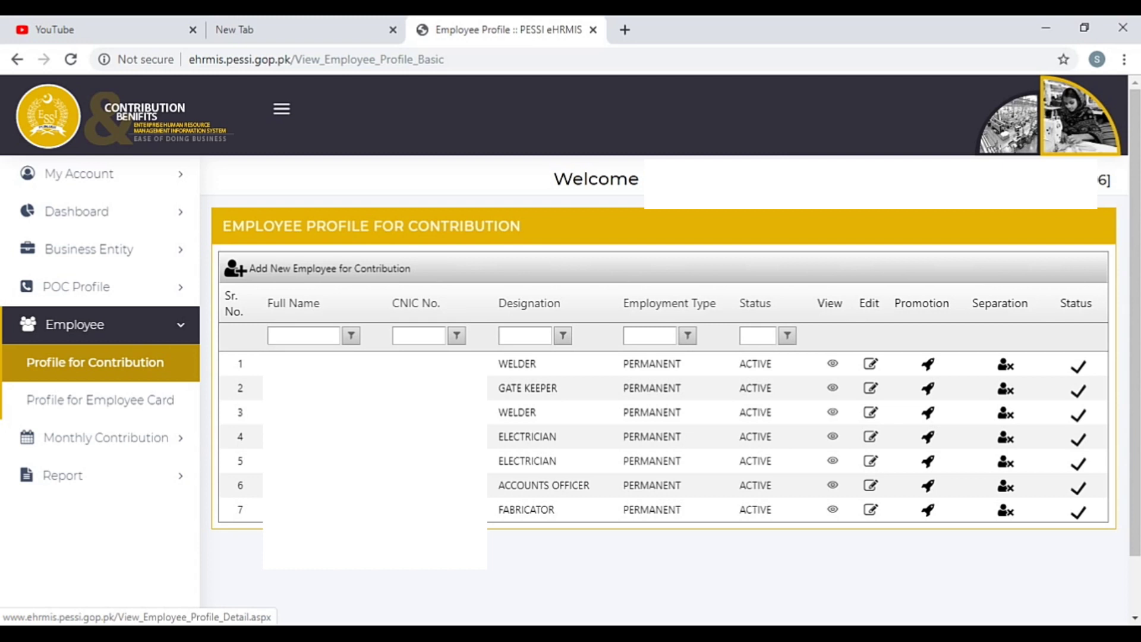
click(99, 399)
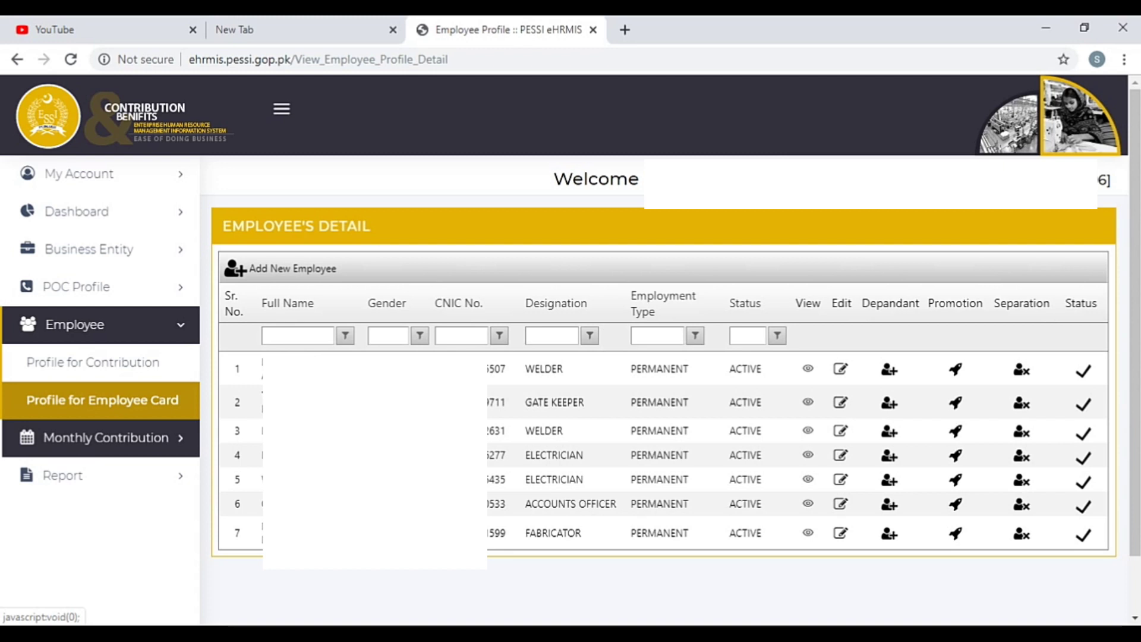
Go to the monthly contribution submission page and open the MS Excel import
click(106, 438)
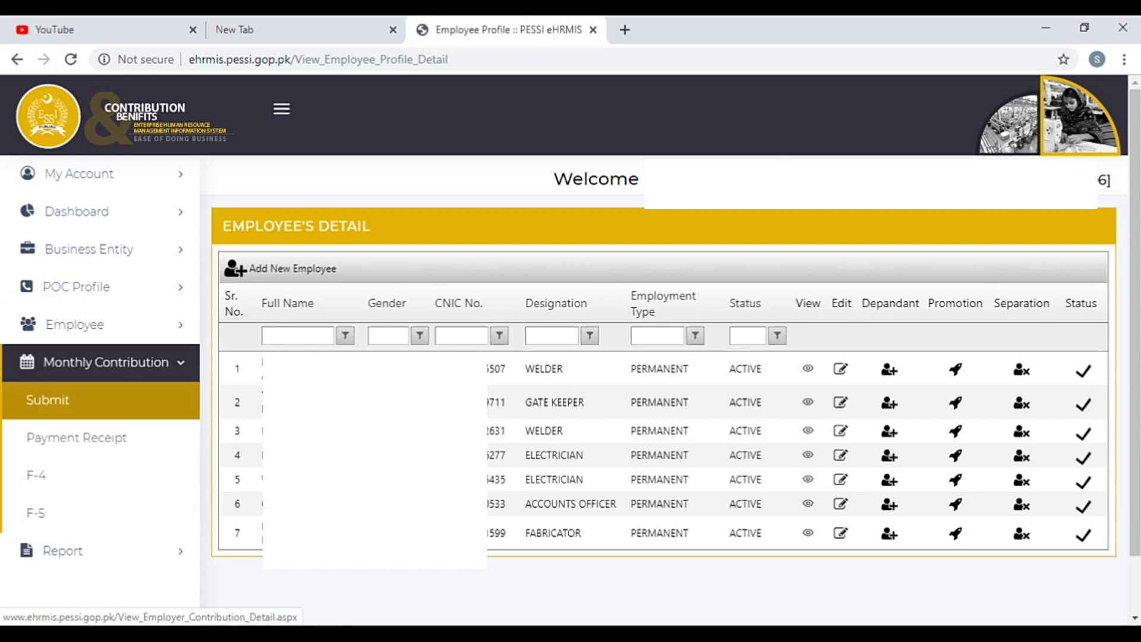
click(48, 399)
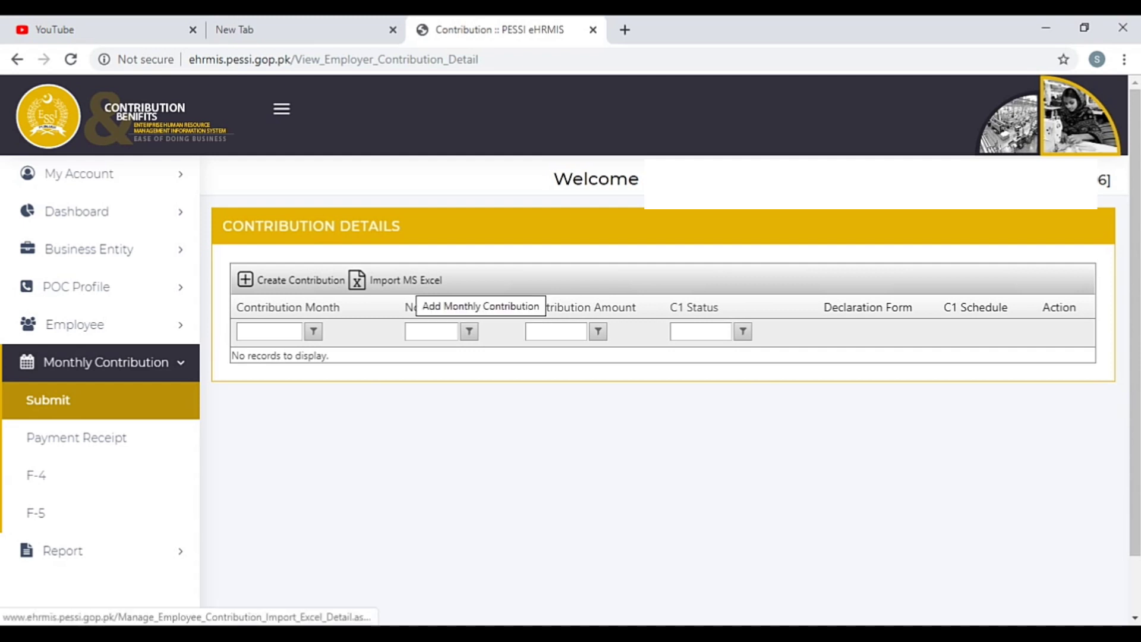
click(406, 280)
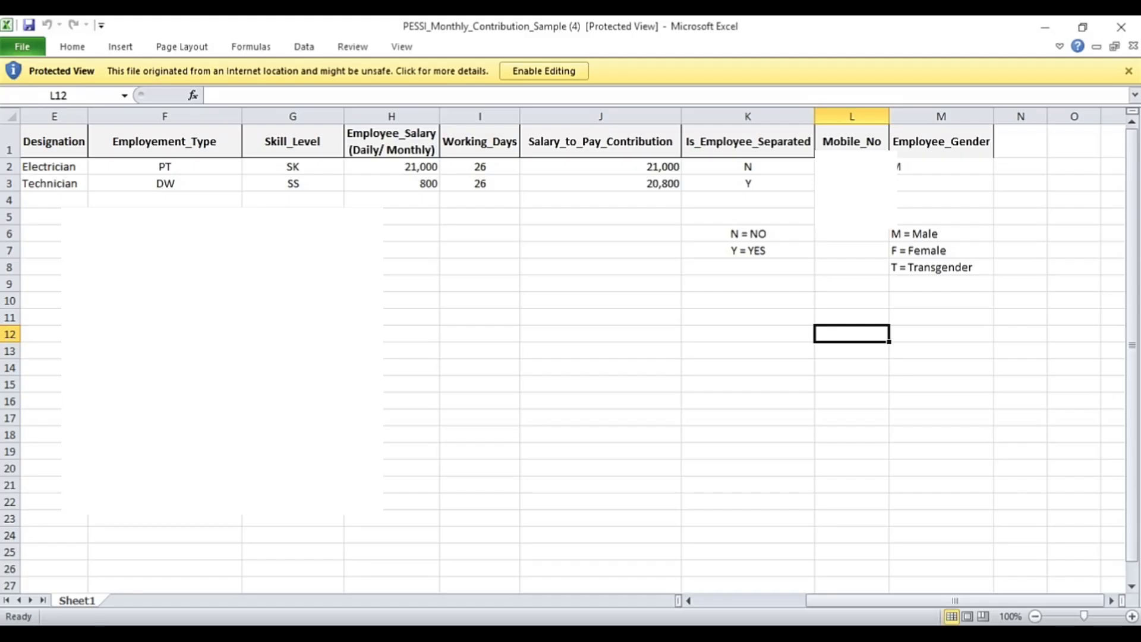
Switch to Microsoft Excel, enable editing of the PESSI_Monthly_Contribution_Sample workbook, and go to cell A1
click(544, 71)
click(479, 312)
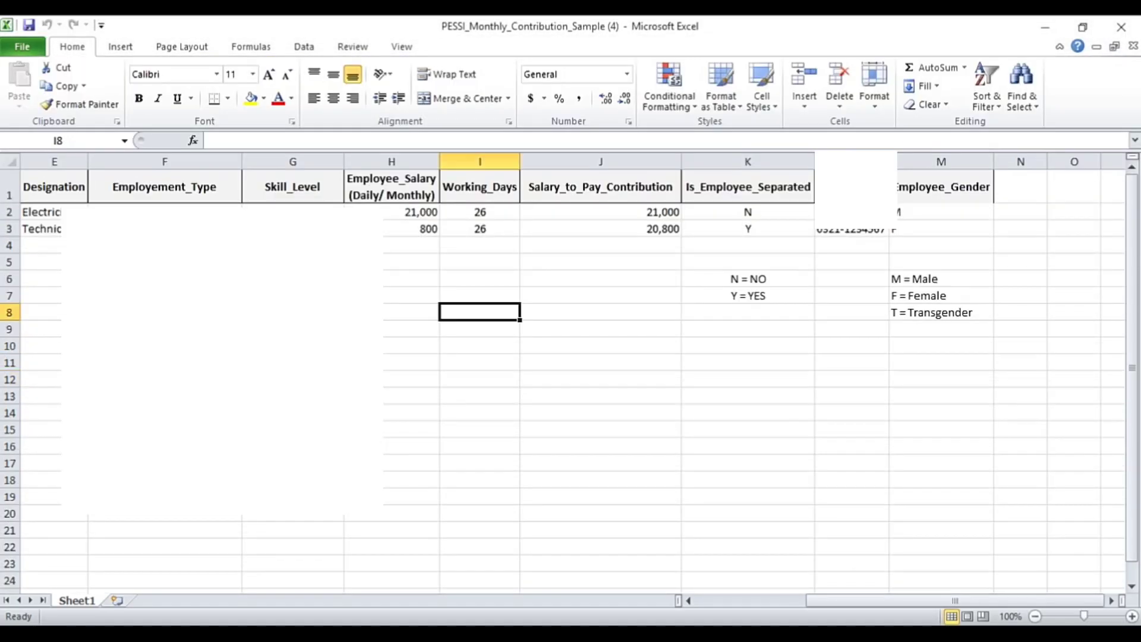
key(Left)
key(Left)
key(Left)
key(Left)
key(Left)
key(Left)
key(Left)
key(Left)
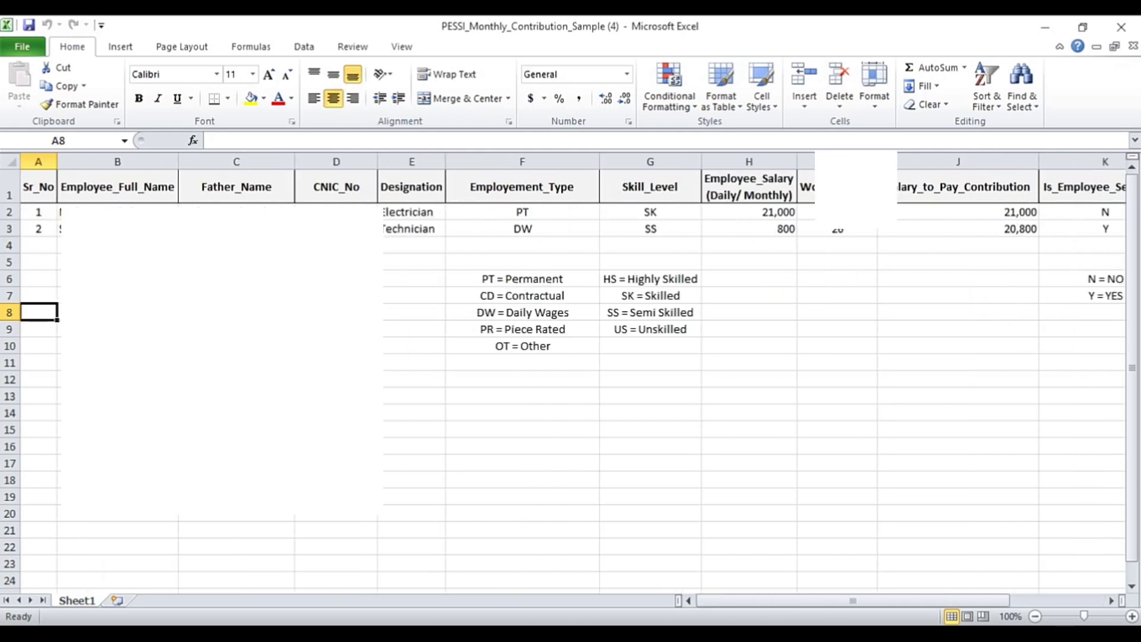
key(Up)
key(Up)
key(Up)
key(Up)
key(Up)
key(Up)
key(Up)
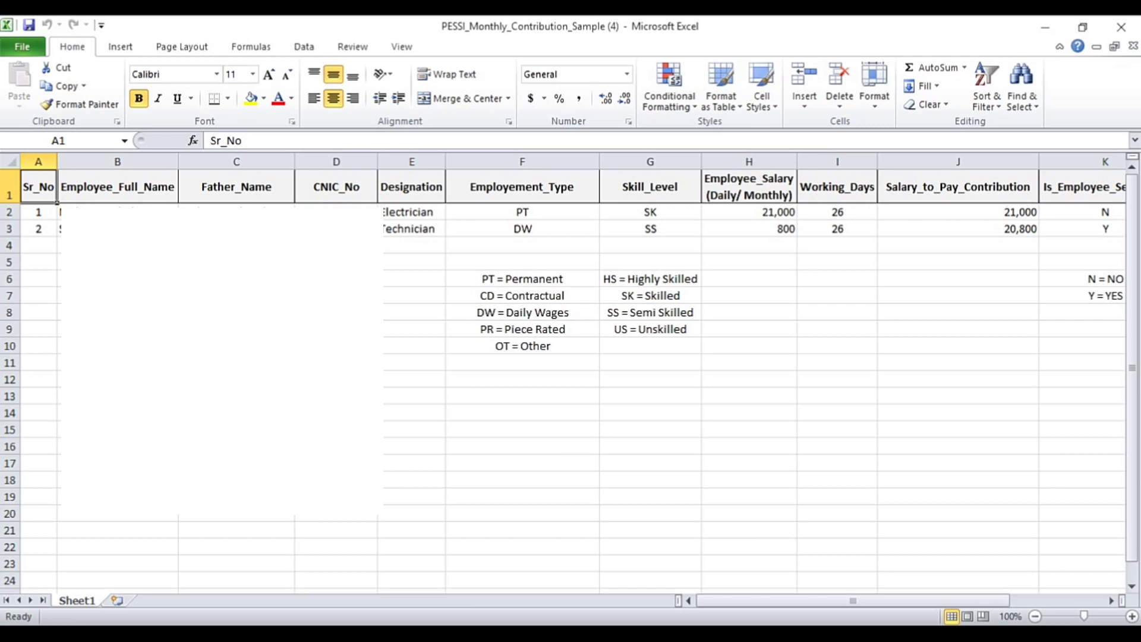
Go through the header cells Sr_No, Employee_Full_Name, Father_Name, CNIC_No and Designation in row 1
click(38, 211)
click(38, 187)
click(117, 187)
click(236, 186)
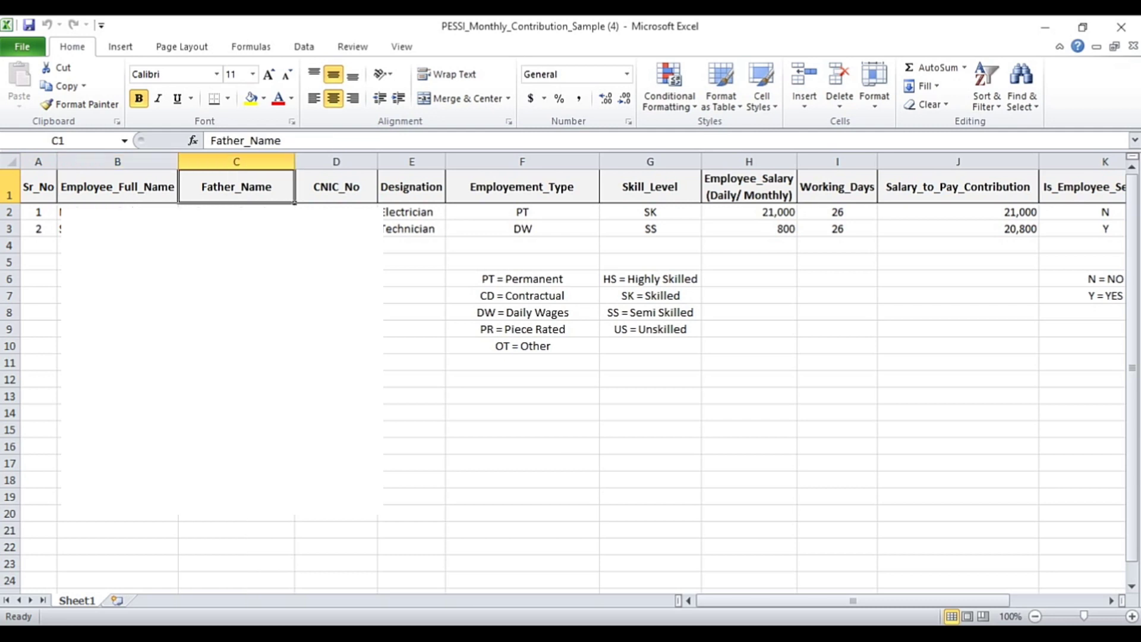
click(336, 186)
click(411, 187)
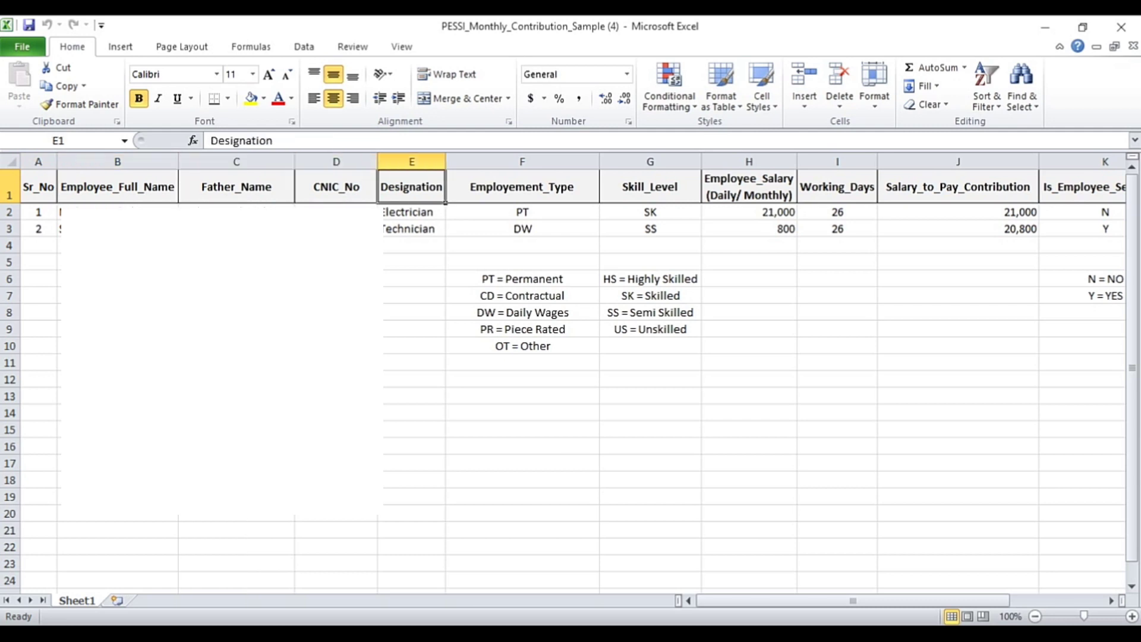
Examine the Employement_Type column, its two sample entries and the list of type codes in F6:F10
click(522, 186)
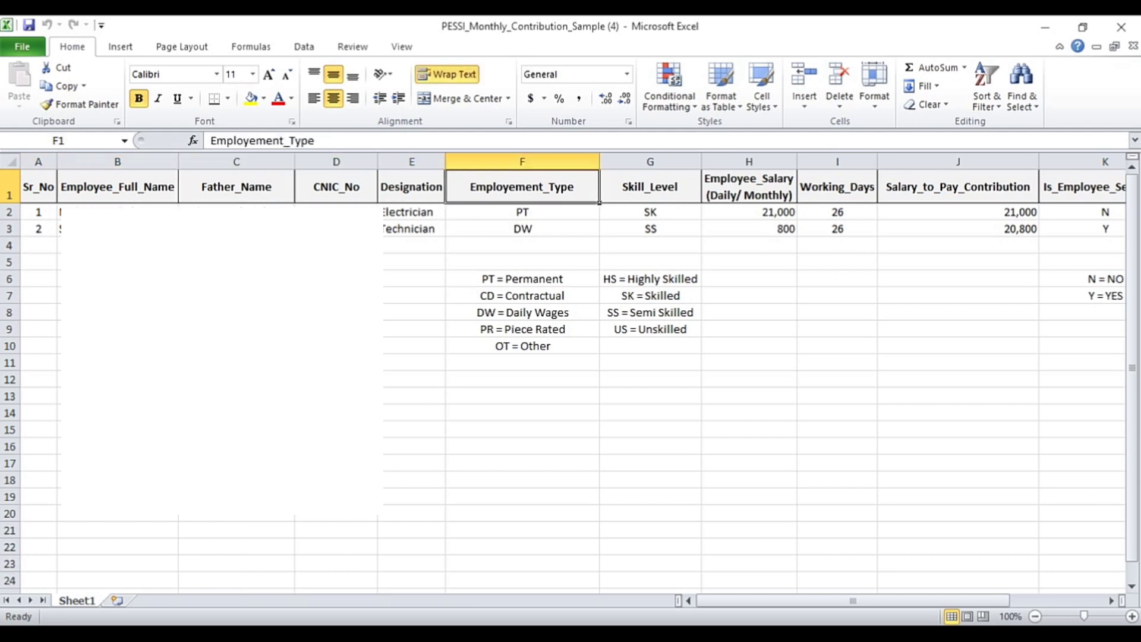
click(522, 212)
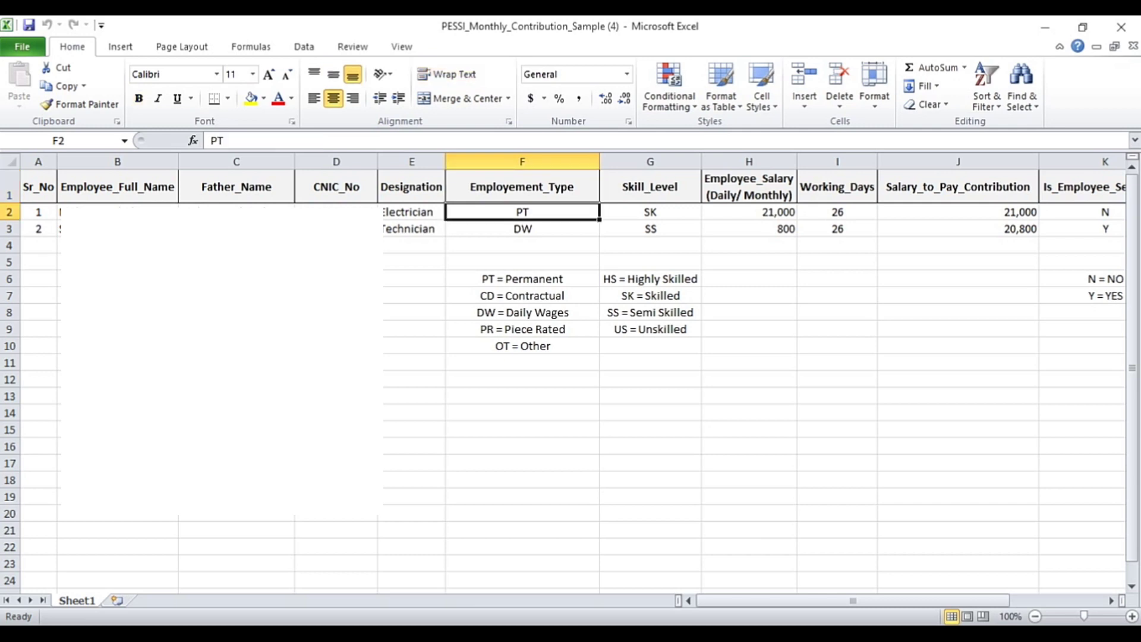
click(522, 228)
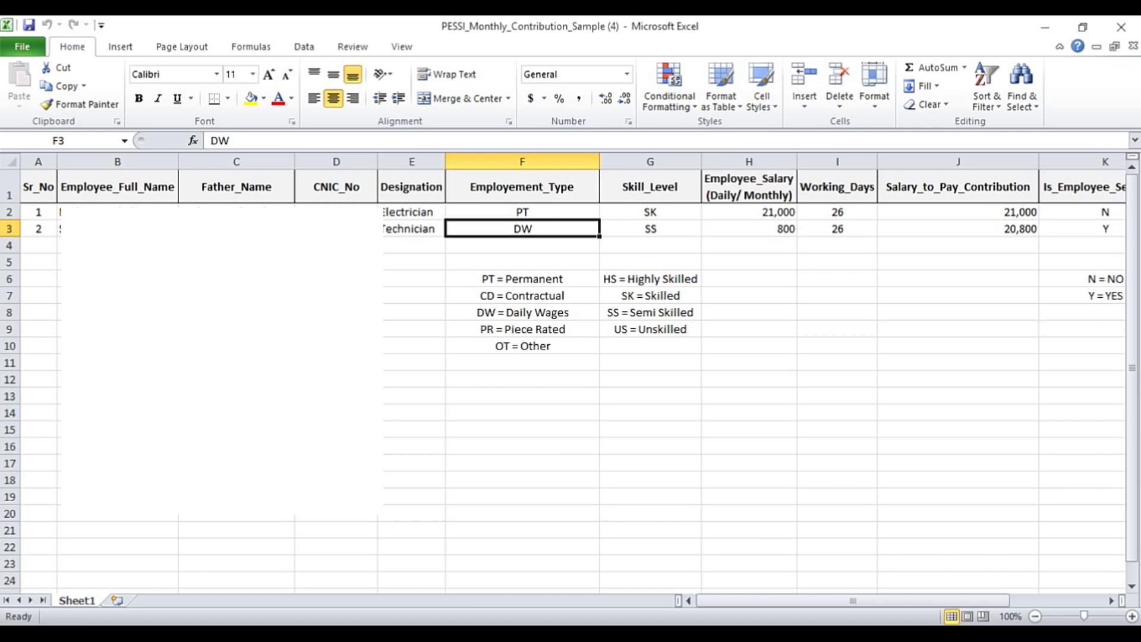
key(Down)
key(Down)
key(Down)
key(Down)
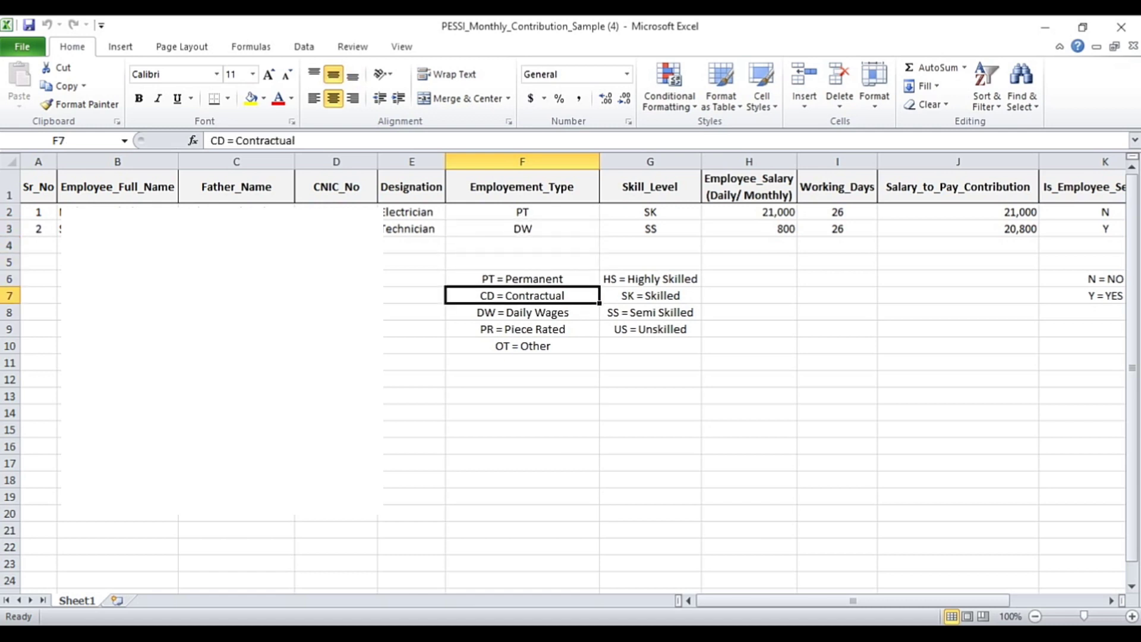
key(Down)
key(Down)
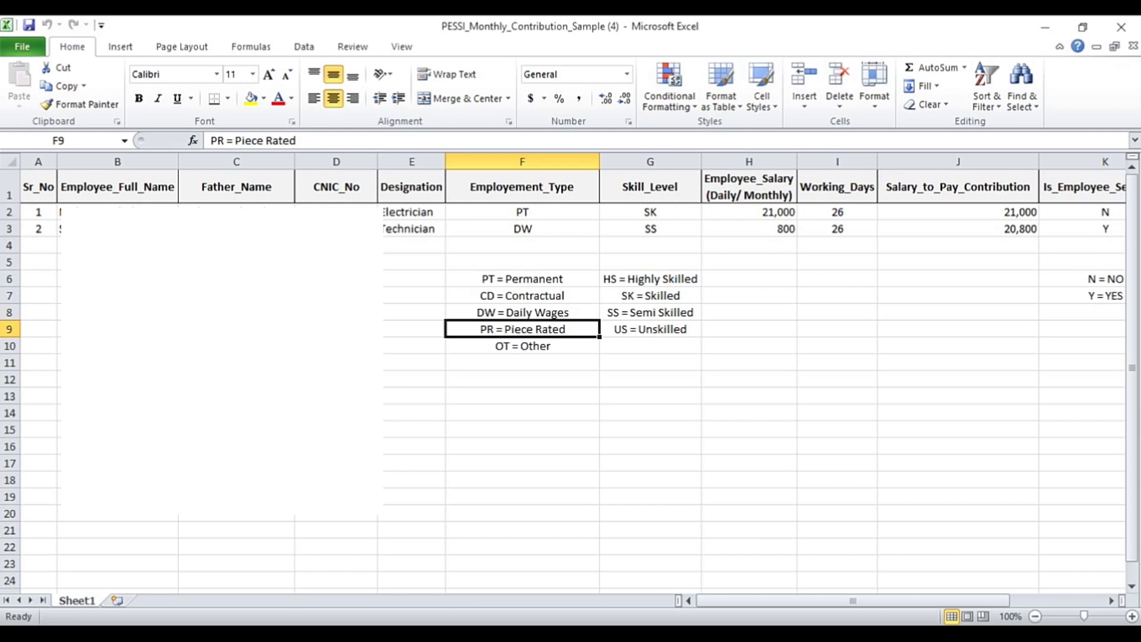
key(Down)
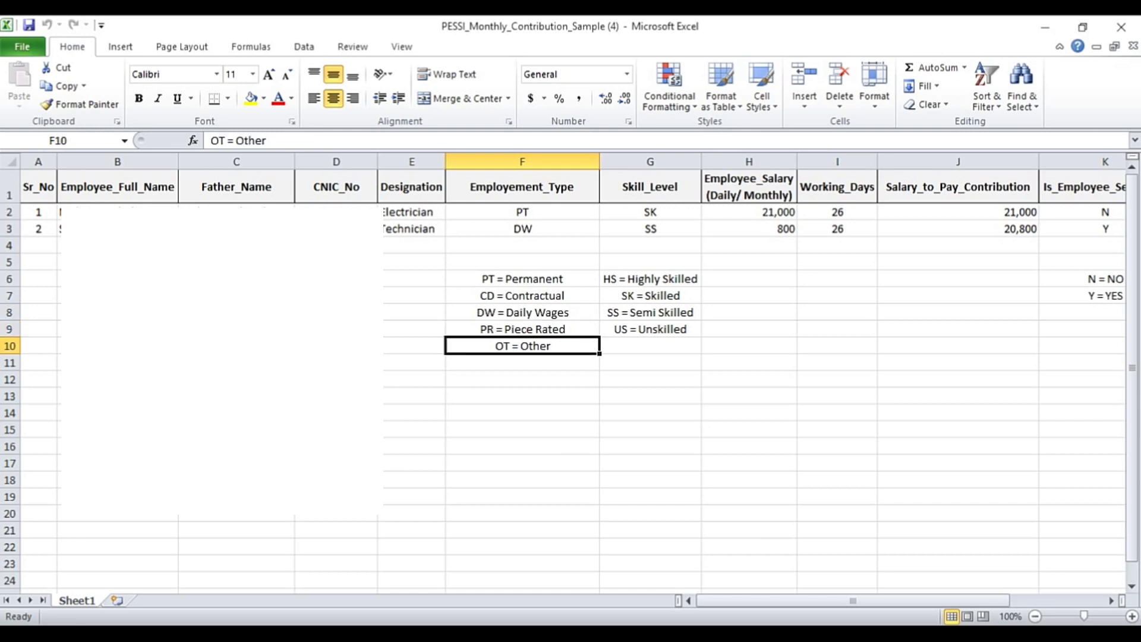
Go to the Skill_Level header in G1 and examine the two sample entries in G2:G3
key(Up)
key(Up)
key(Up)
key(Up)
key(Up)
key(Up)
key(Up)
key(Up)
key(Up)
key(Right)
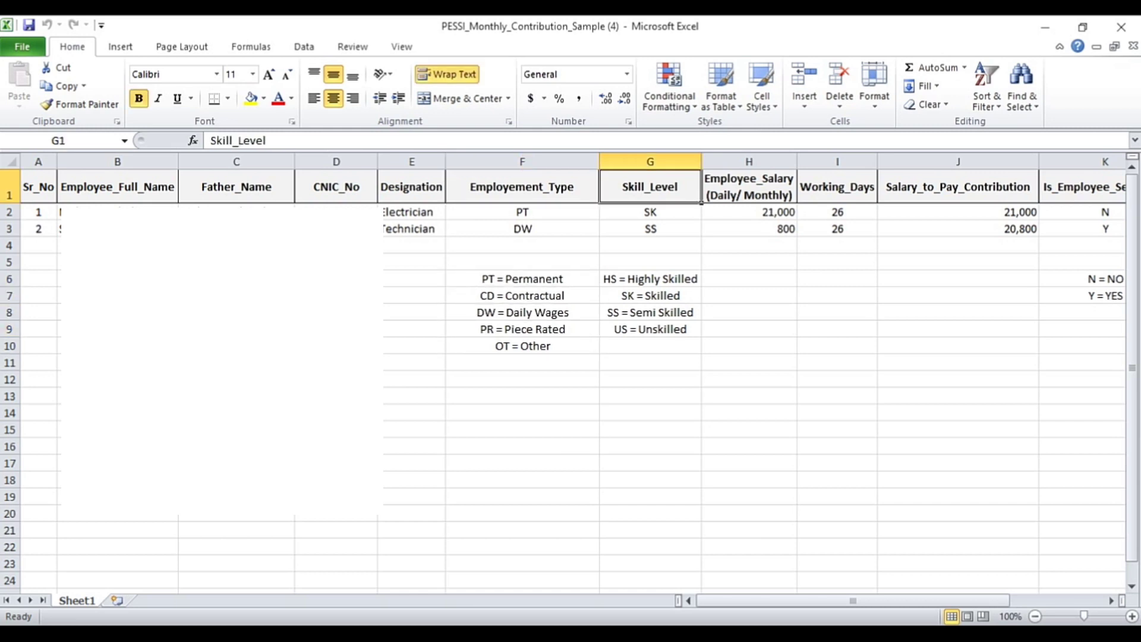
key(Down)
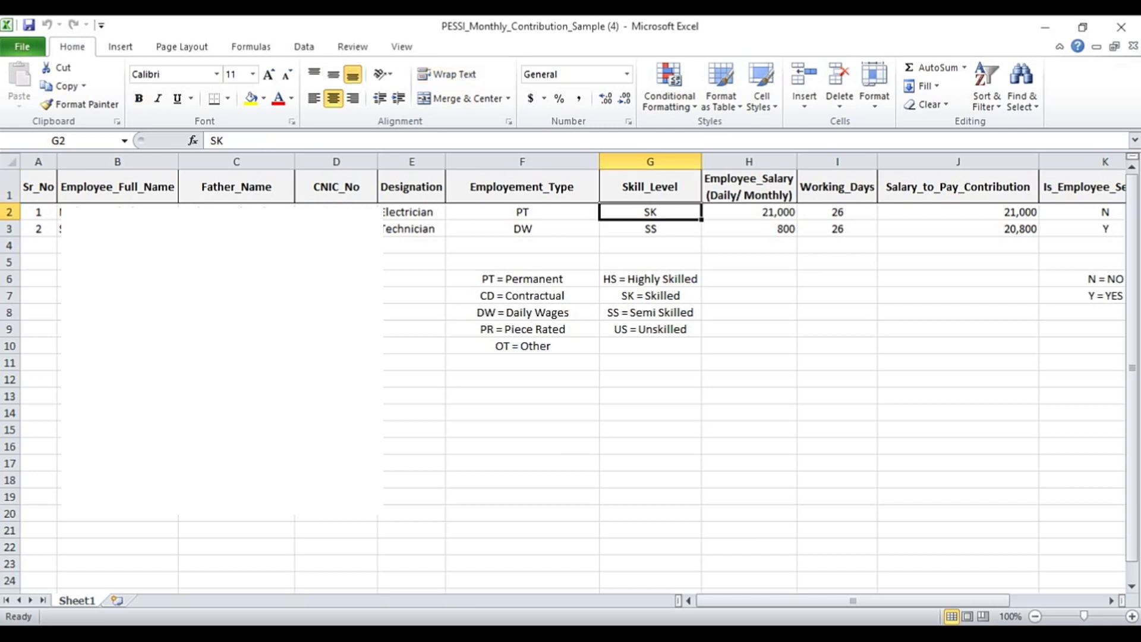
key(Down)
key(Down)
key(Up)
key(Up)
Examine the list of skill level codes in G6:G9 against the sample entries and return to header G1
key(Down)
key(Down)
key(Down)
key(Down)
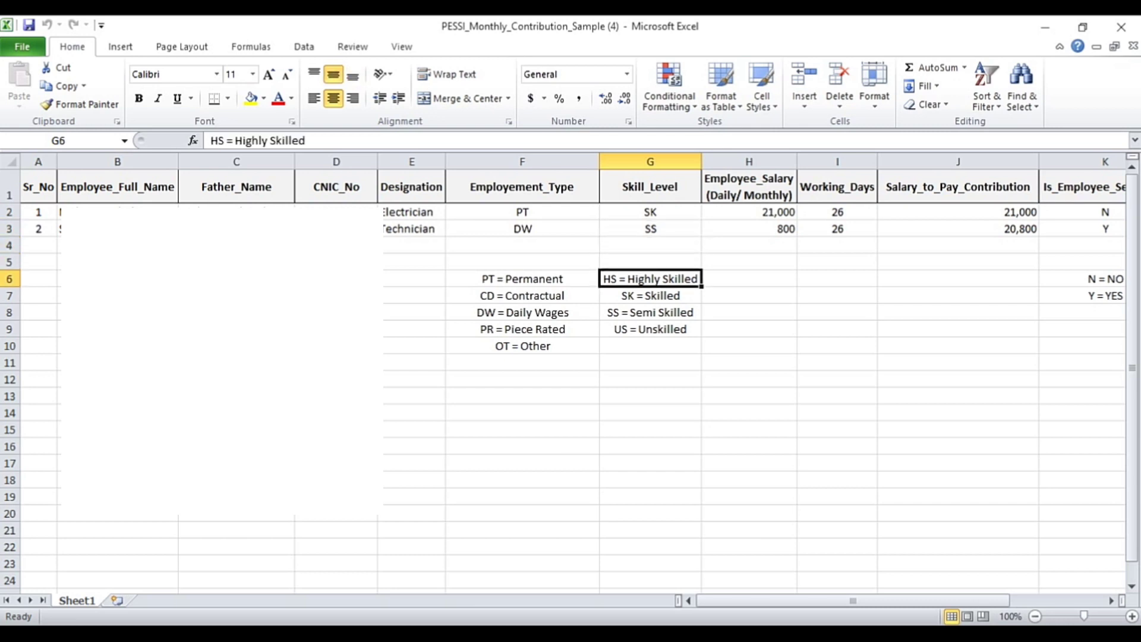
key(Down)
key(Up)
key(Up)
key(Up)
key(Up)
key(Up)
key(Down)
key(Down)
key(Down)
key(Down)
key(Down)
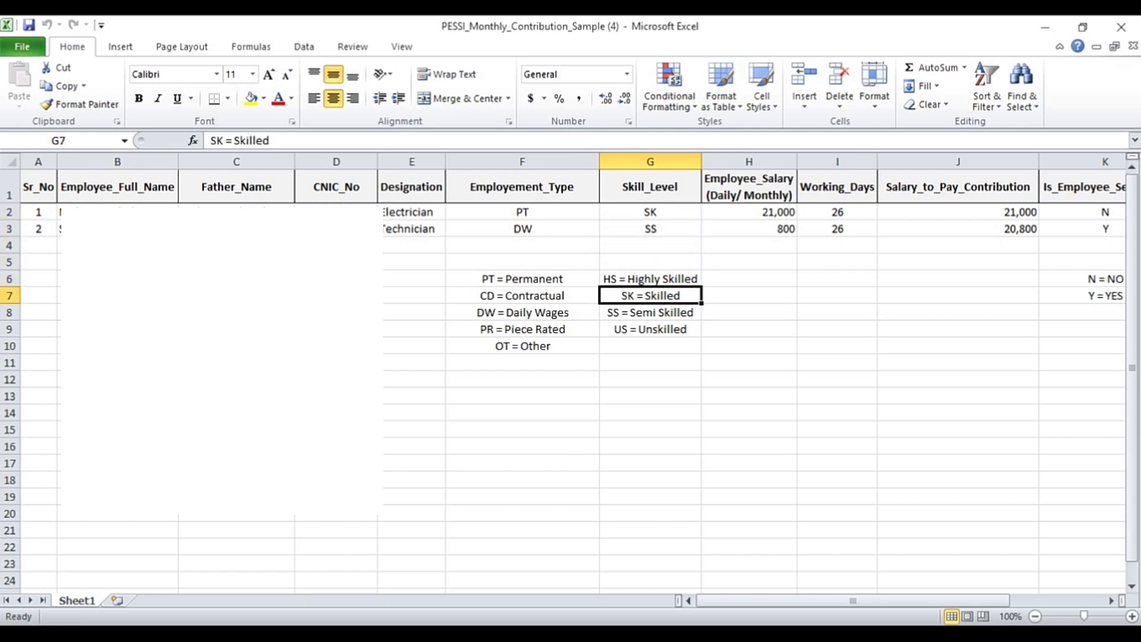
key(Down)
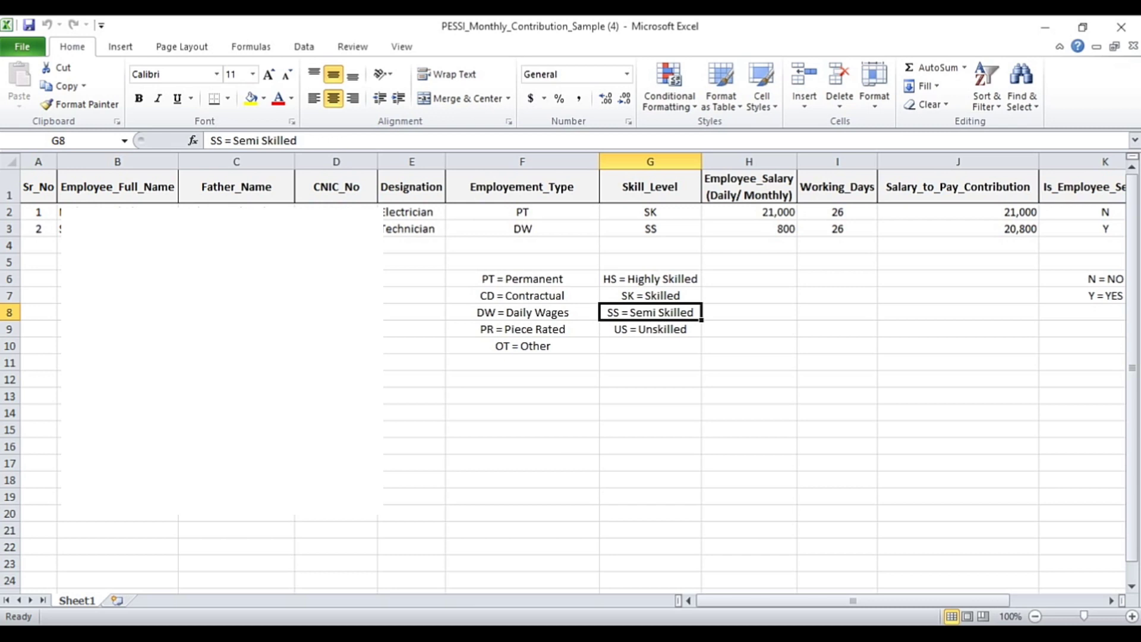
key(Down)
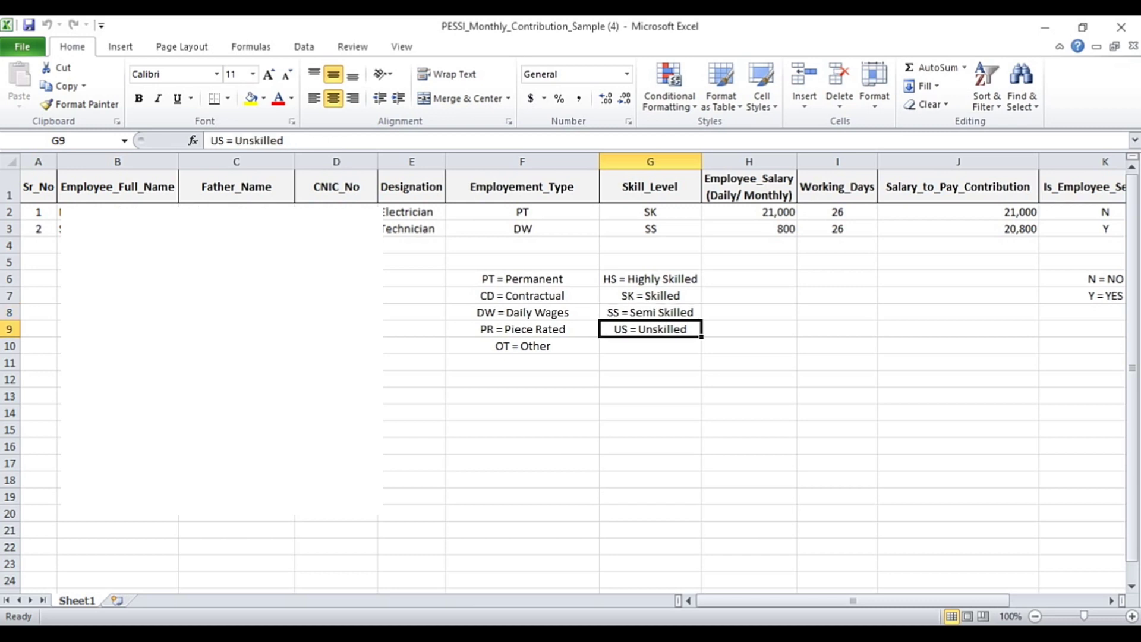
key(Up)
key(Up)
key(Up)
key(Up)
key(Up)
key(Up)
key(Up)
key(Up)
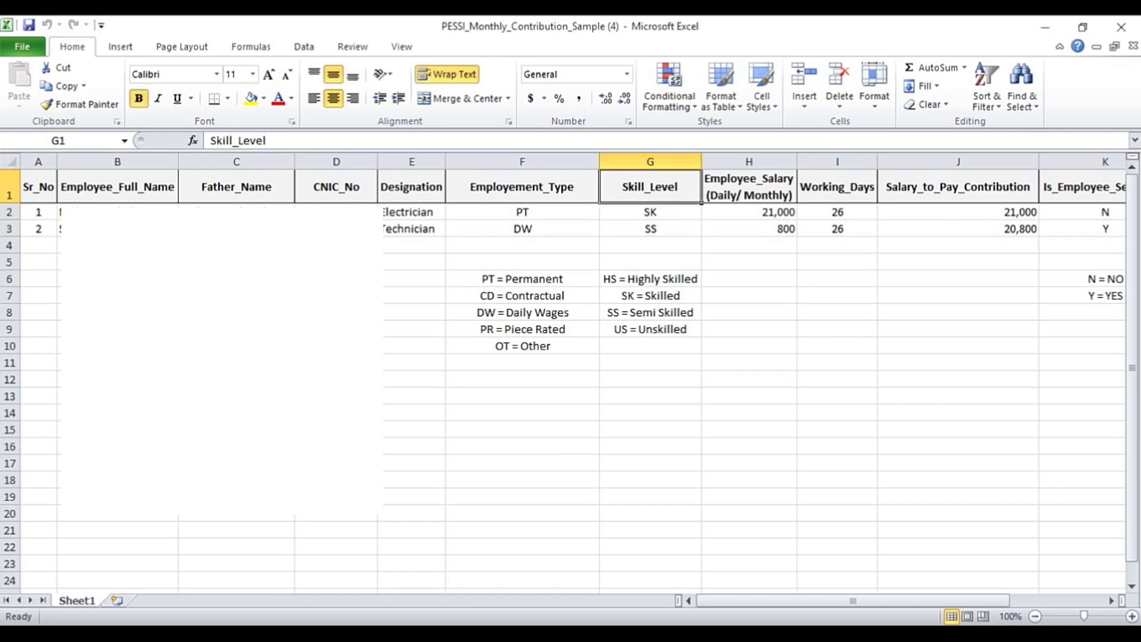
Examine the Employee_Salary (Daily/ Monthly) header in H1 and its two sample entries in H2:H3
key(Right)
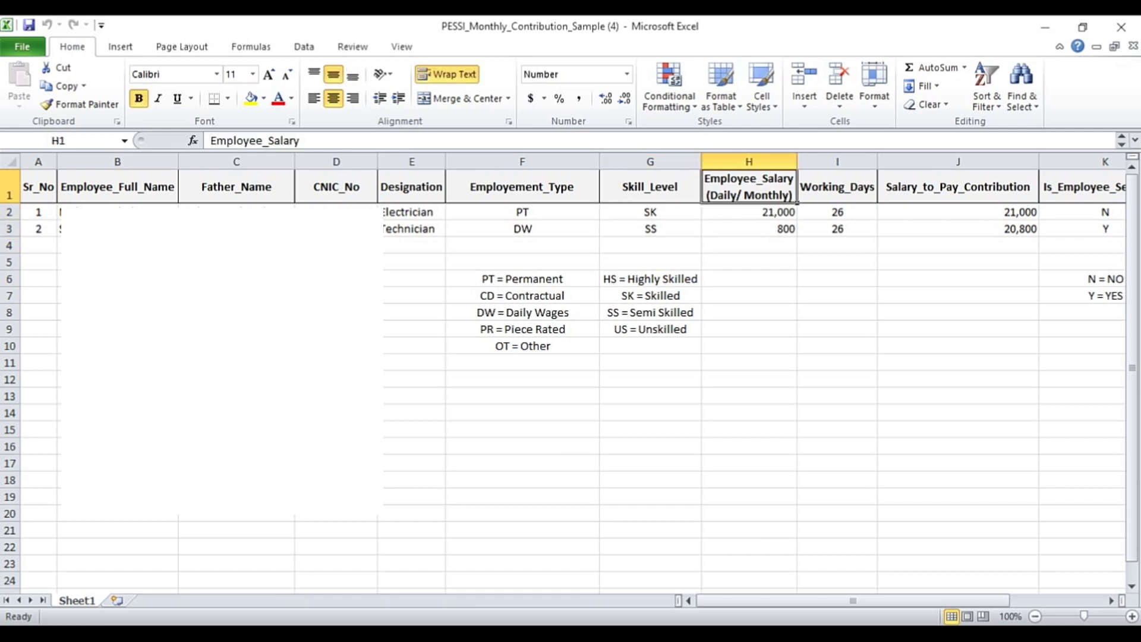
key(Down)
key(Down)
key(Down)
key(Down)
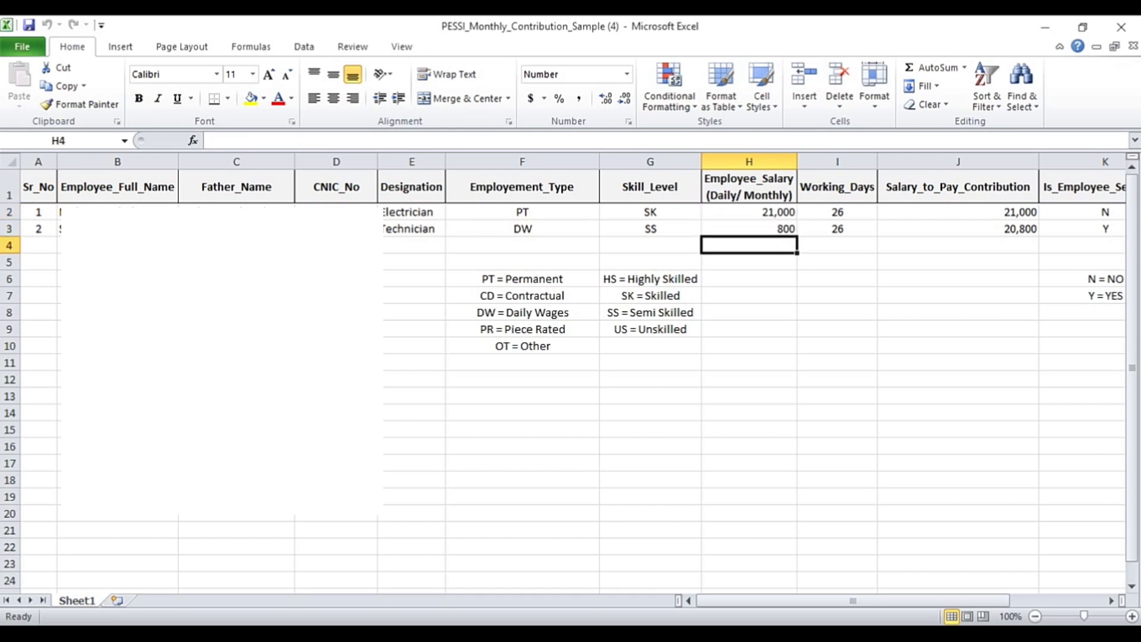
key(Up)
key(Up)
key(Up)
key(Up)
Examine the Working_Days and Salary_to_Pay_Contribution headers and their sample entries in columns I and J
key(Right)
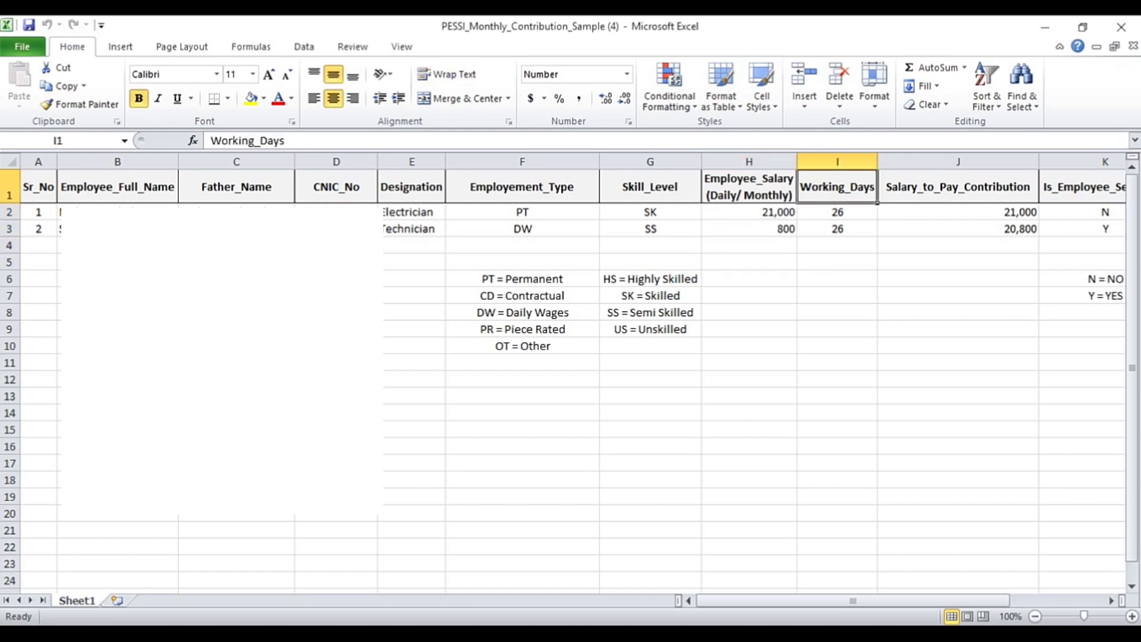
key(Down)
key(Down)
key(Down)
key(Up)
key(Up)
key(Up)
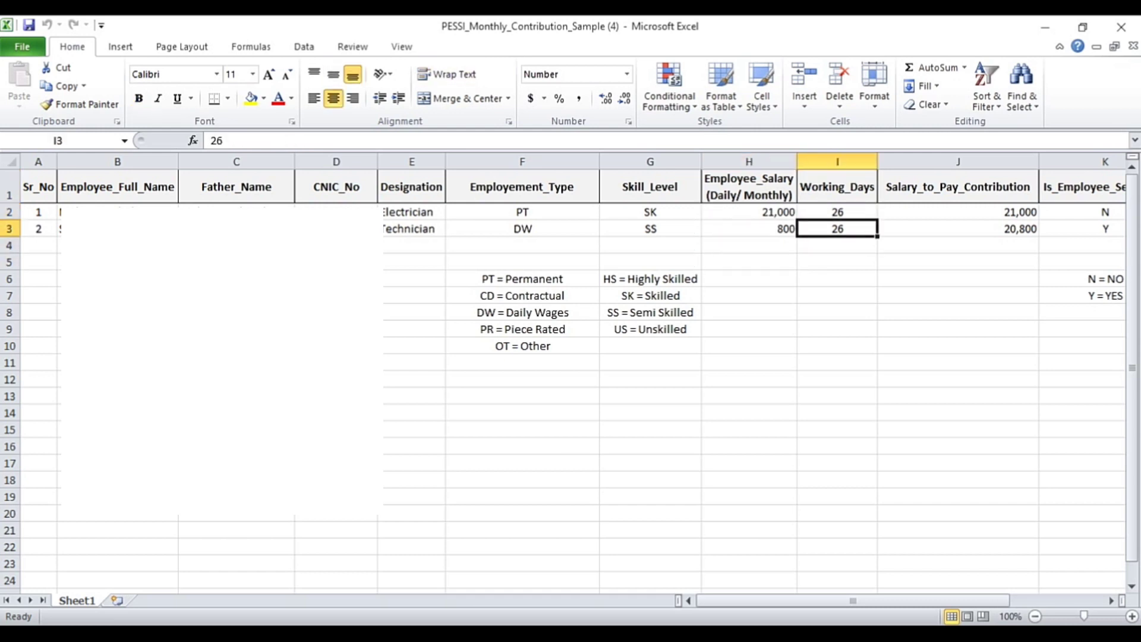
key(Right)
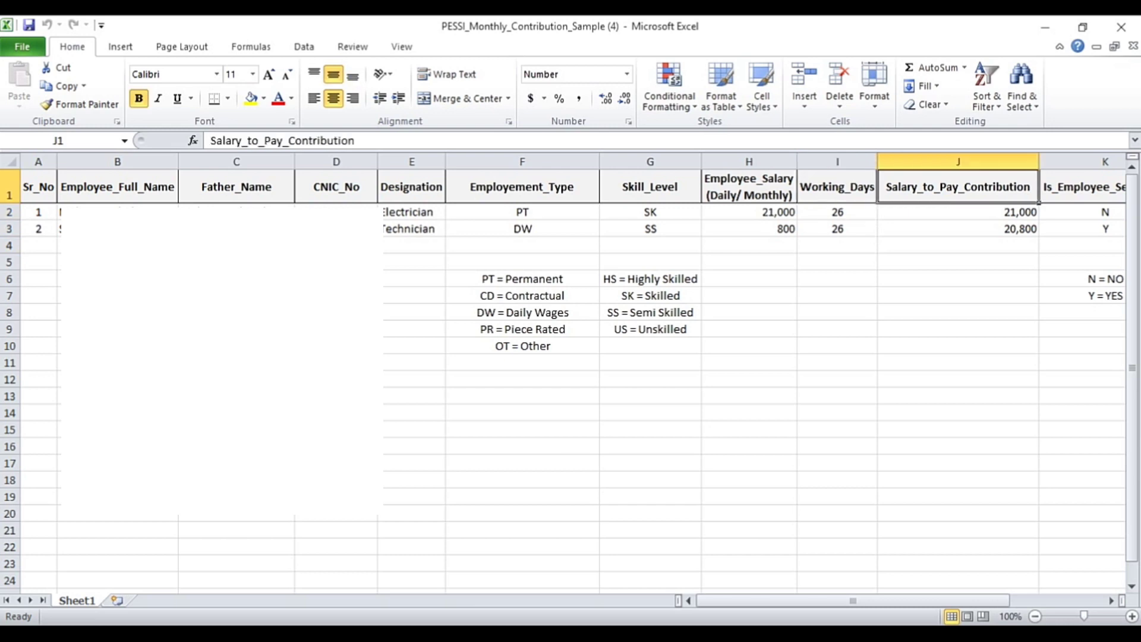
click(957, 213)
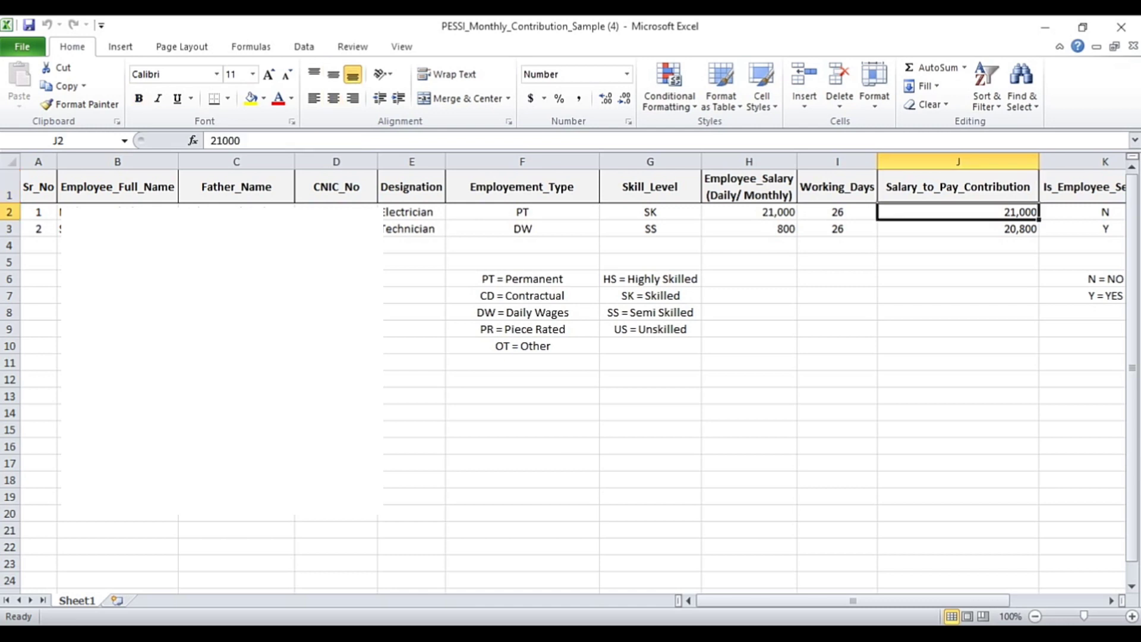
click(957, 187)
Examine the Is_Employee_Separated column with its sample entries, and the Mobile_No and Employee_Gender headers
click(1081, 187)
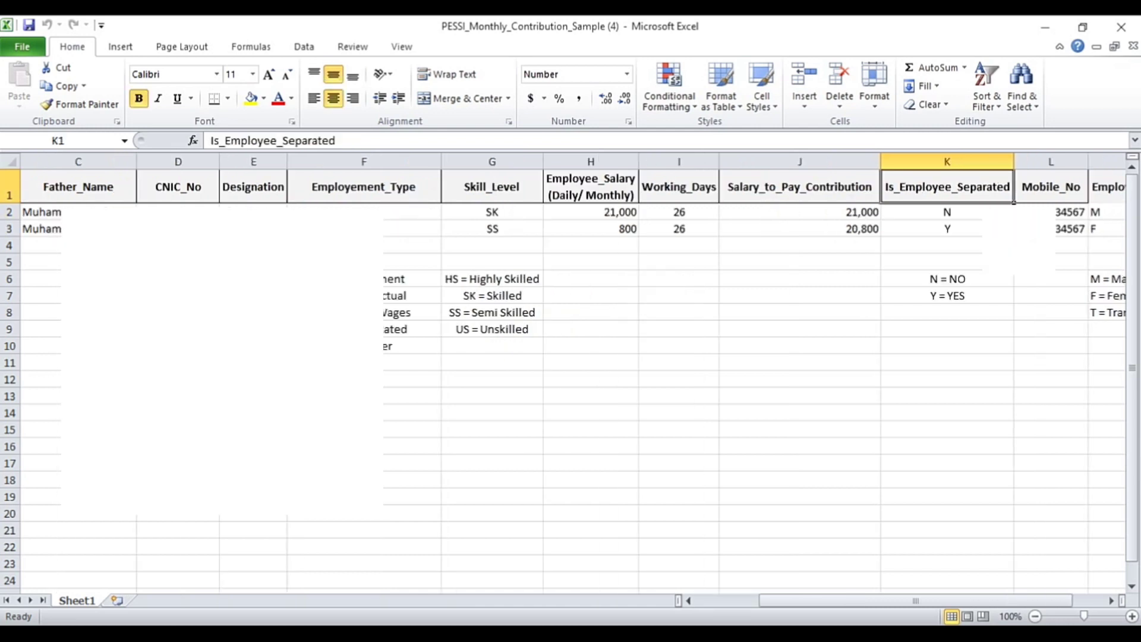
click(947, 212)
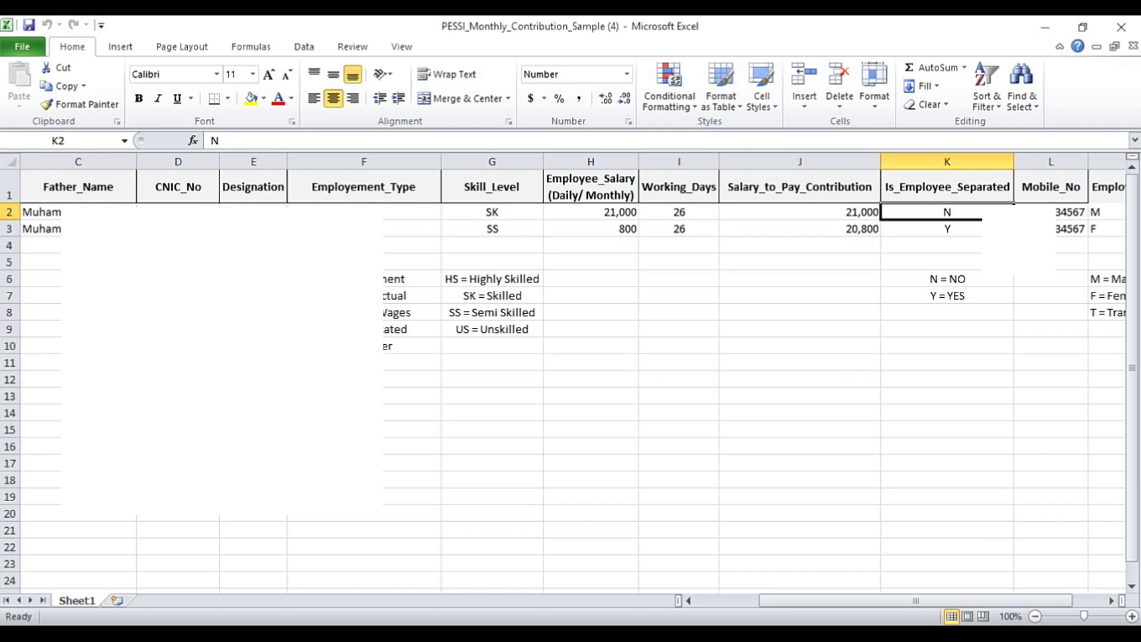
click(947, 229)
click(947, 212)
click(947, 187)
click(1050, 187)
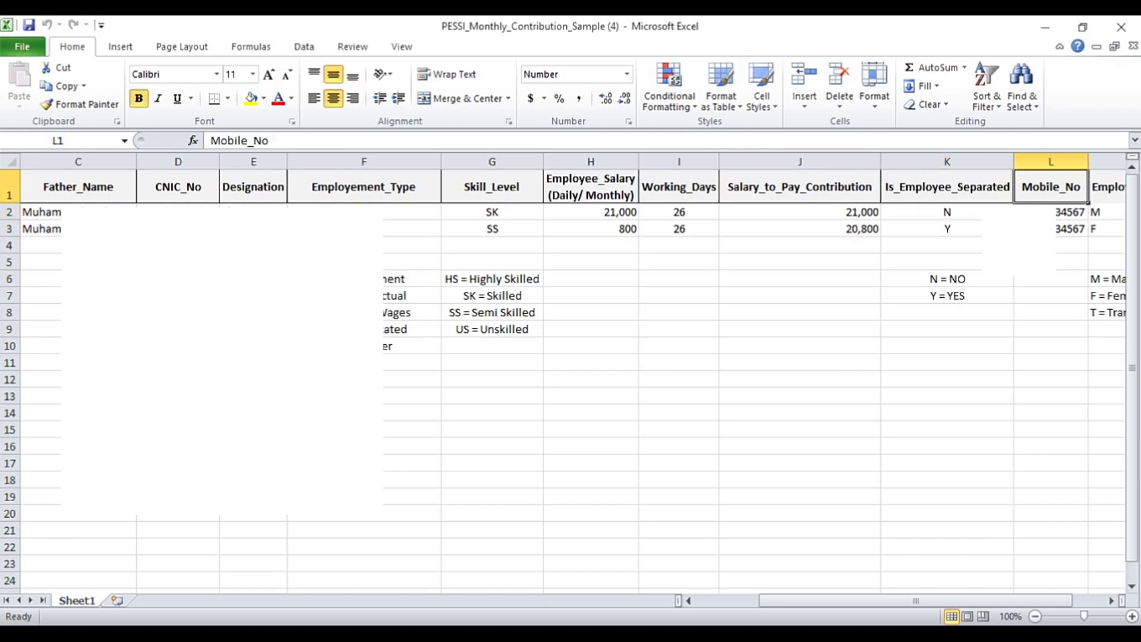
click(1108, 187)
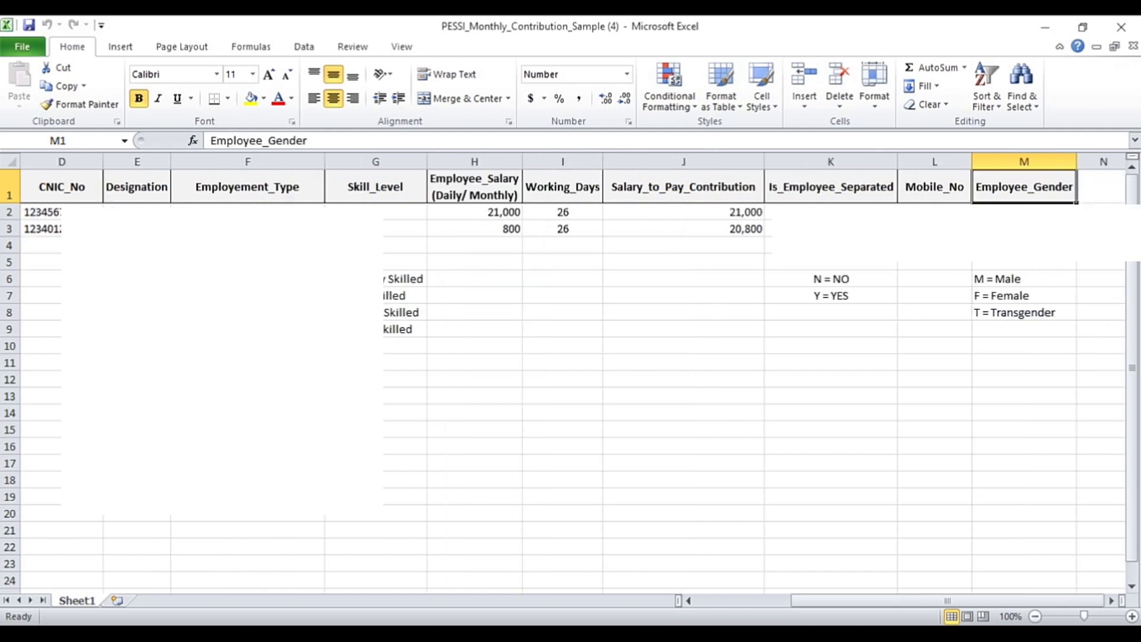
Return to the Sr_No header in A1 and close the PESSI_Monthly_Contribution_Sample workbook
key(Left)
key(Left)
key(Home)
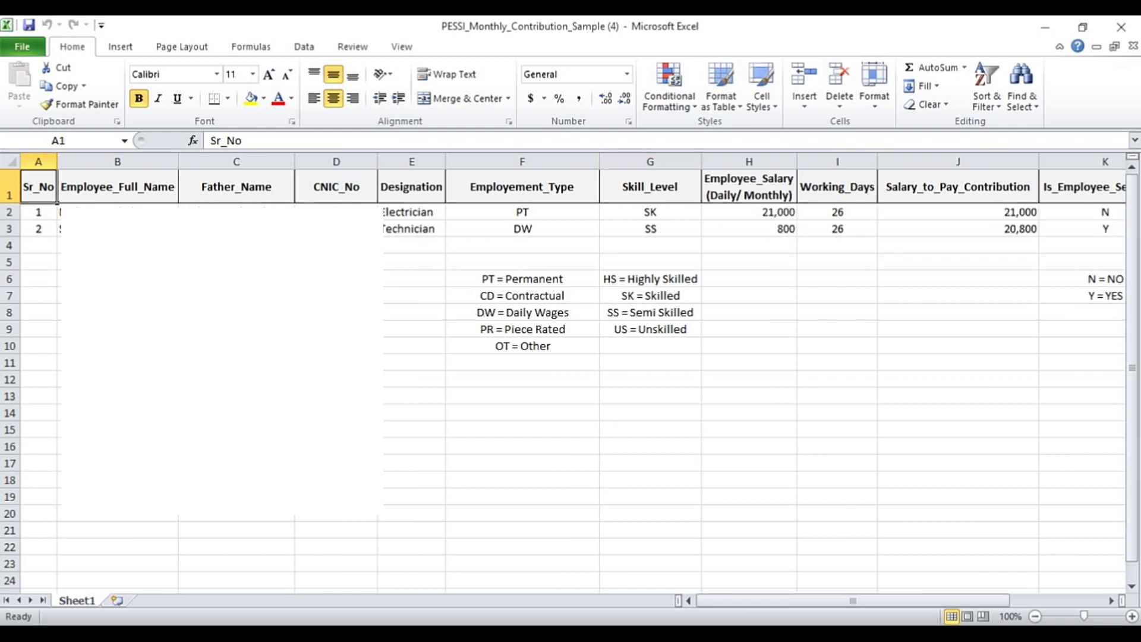
click(1120, 26)
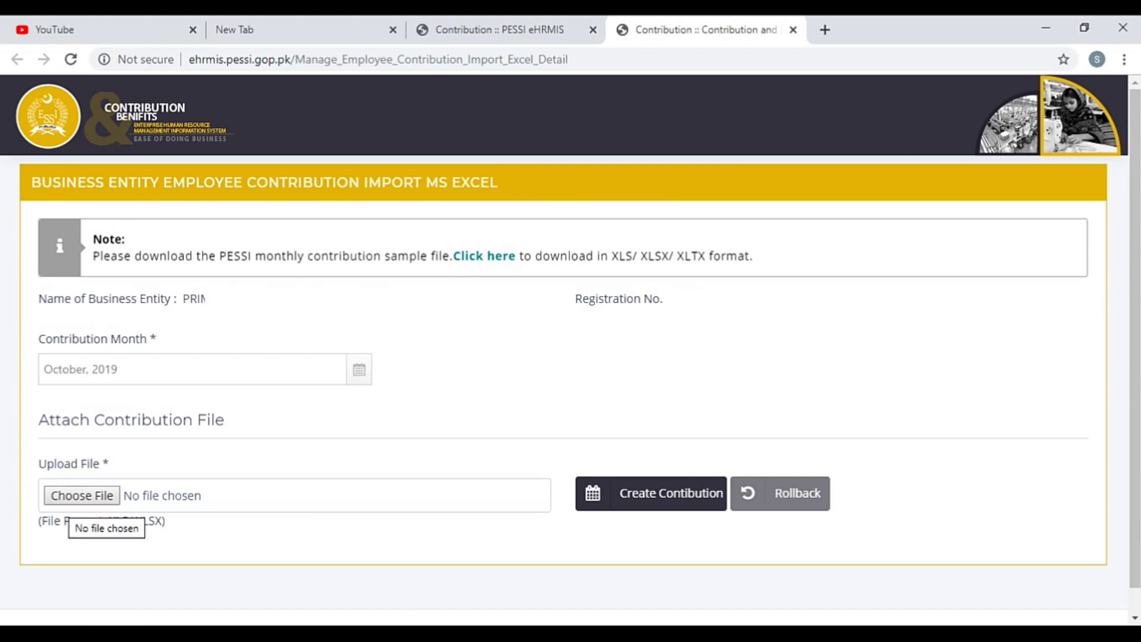
Open the file chooser for the contribution upload, cancel it without attaching a file, and close the MS Excel import page
click(82, 495)
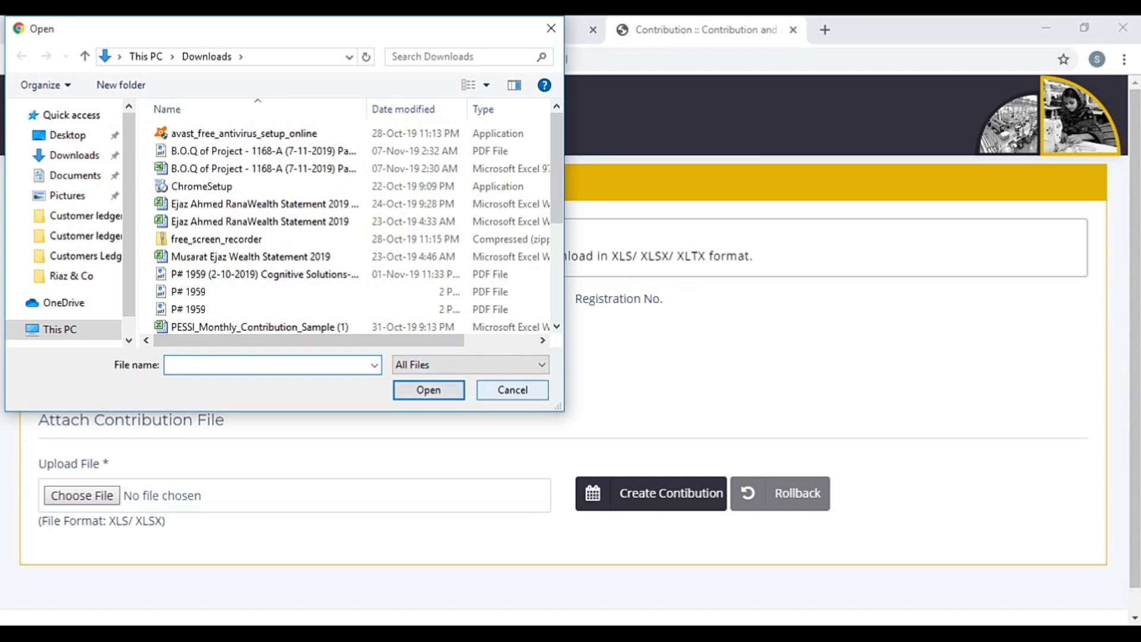
click(512, 389)
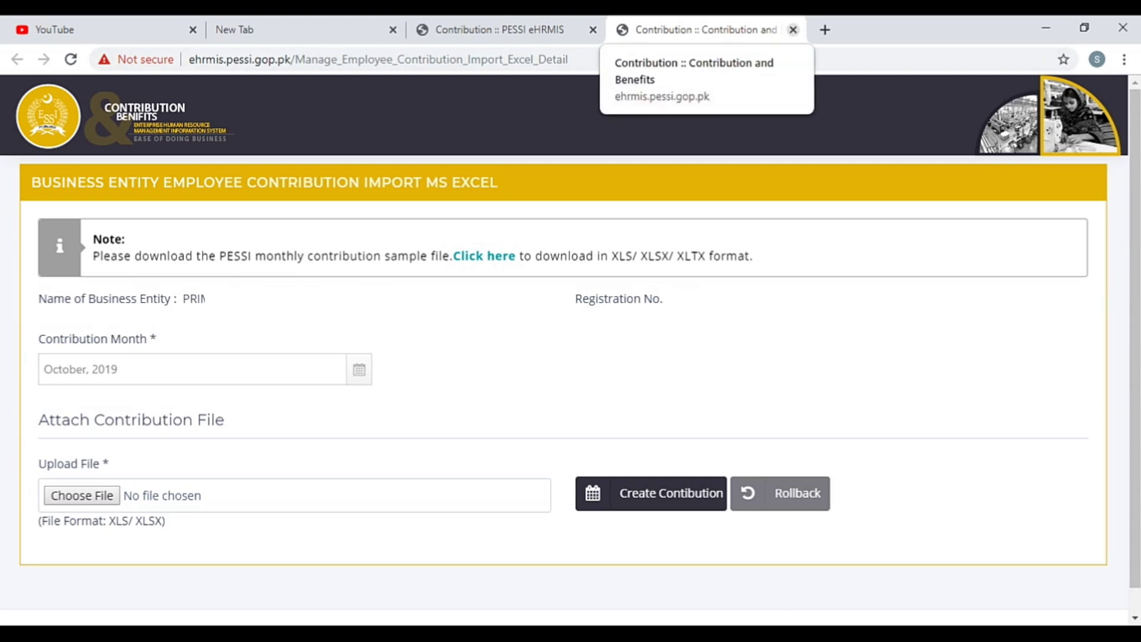
click(792, 30)
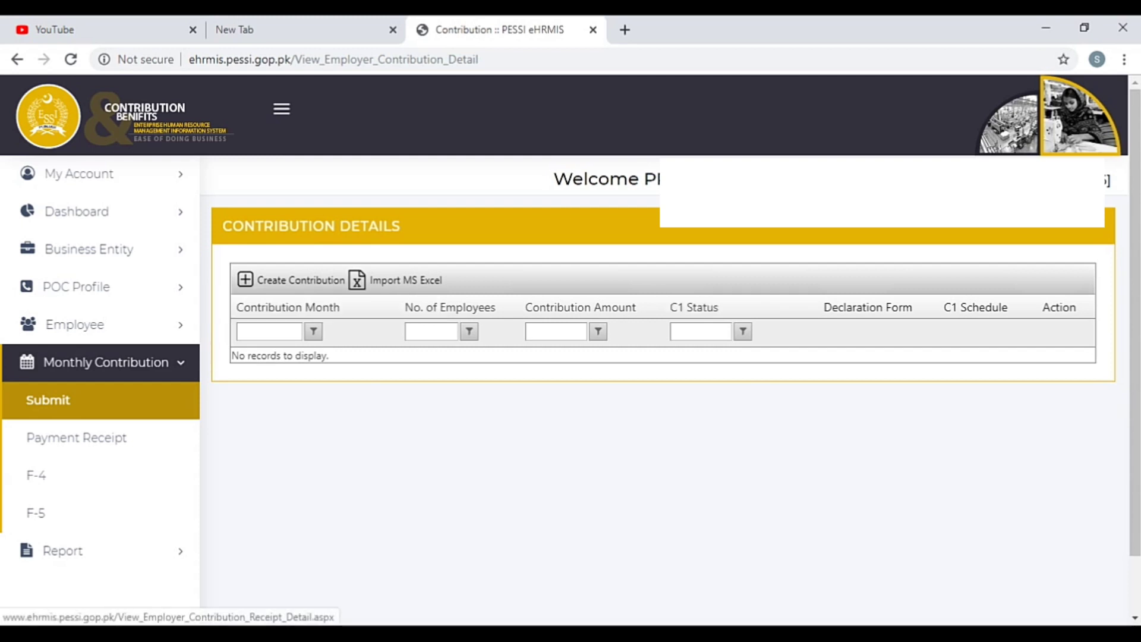
View the monthly contribution Payment Receipt, F-4 and F-5 voucher pages one after another
click(76, 437)
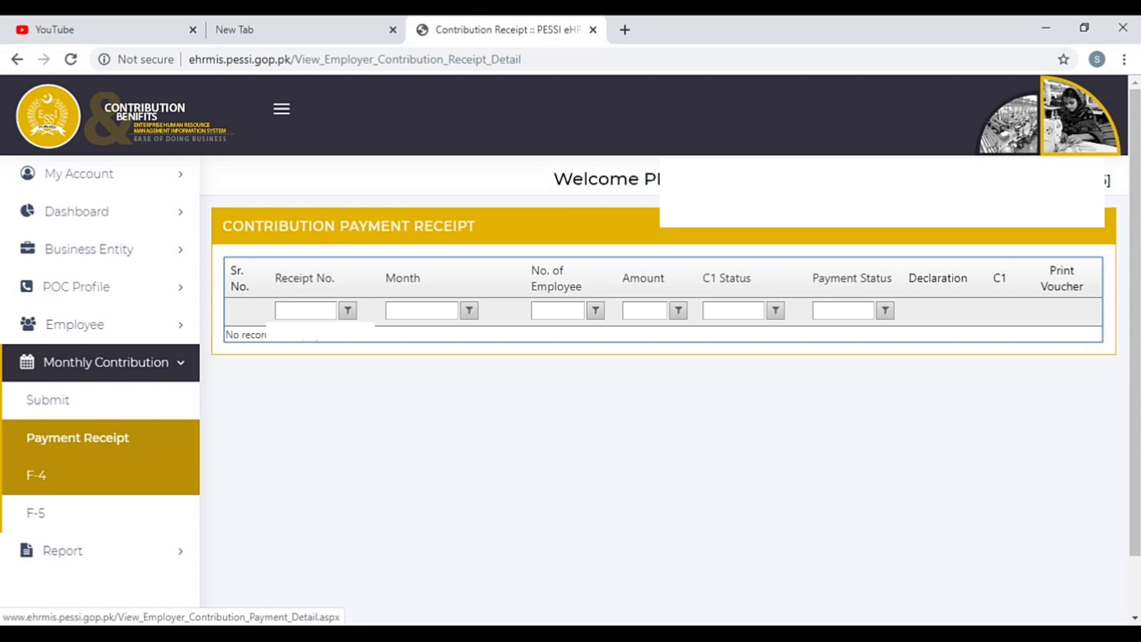
click(36, 475)
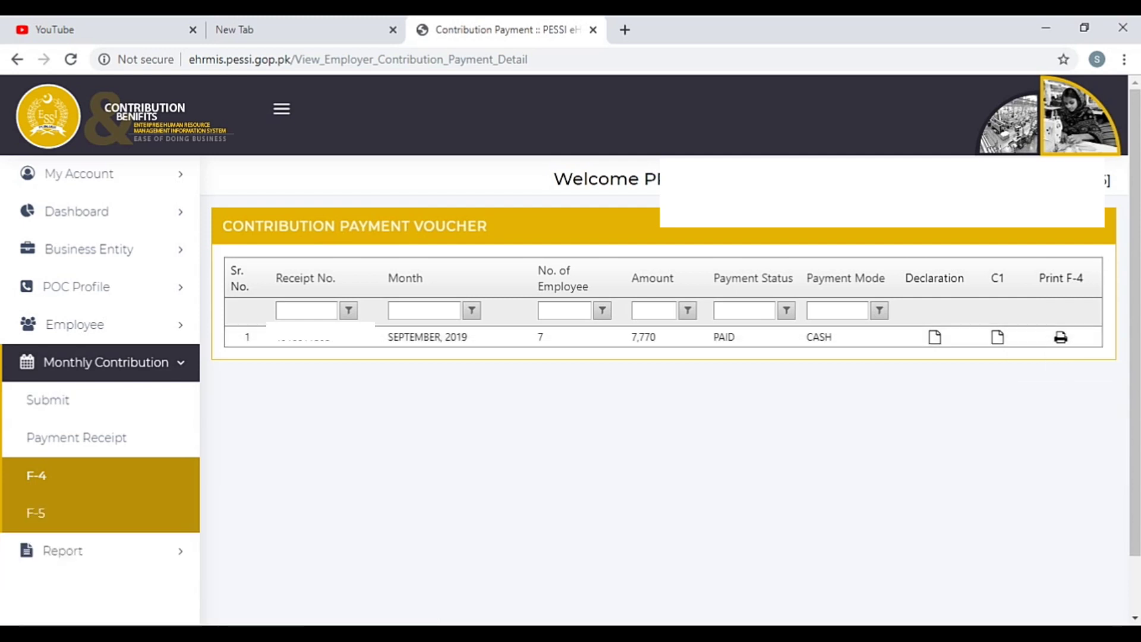
click(35, 513)
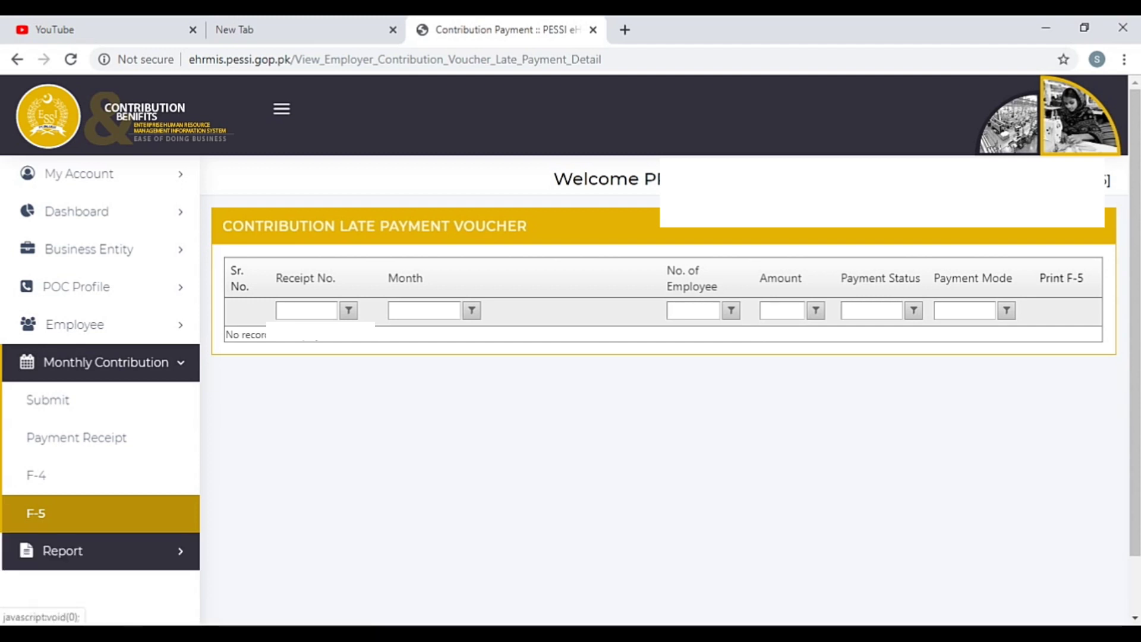
Open the Employee Summary report and export the employee profile details to MS Excel
click(62, 550)
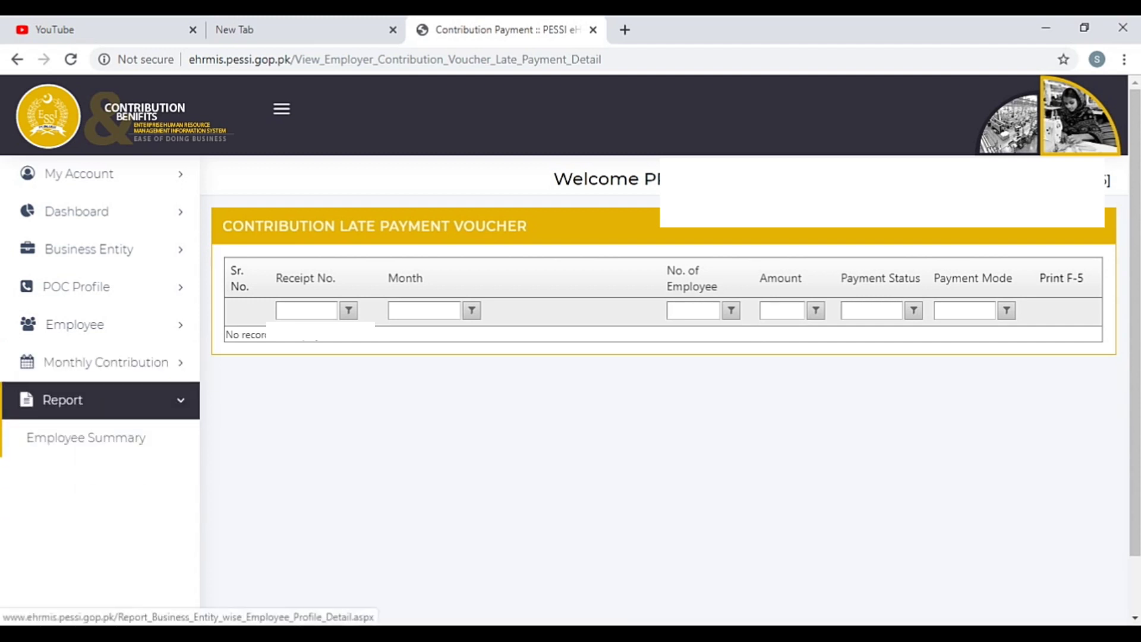
click(86, 437)
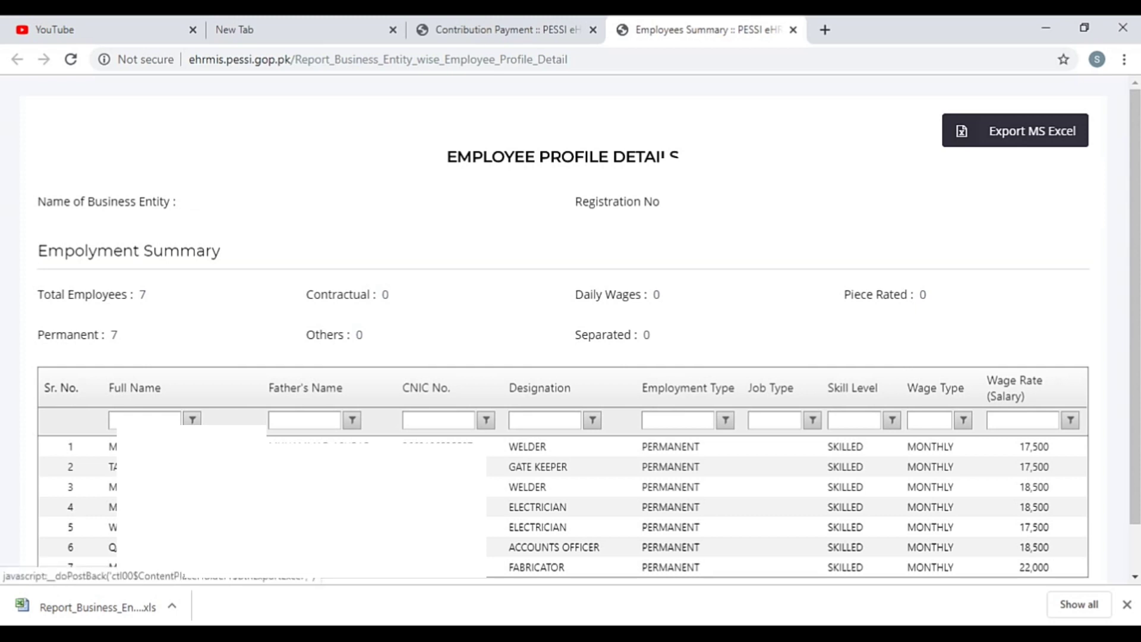
click(1015, 131)
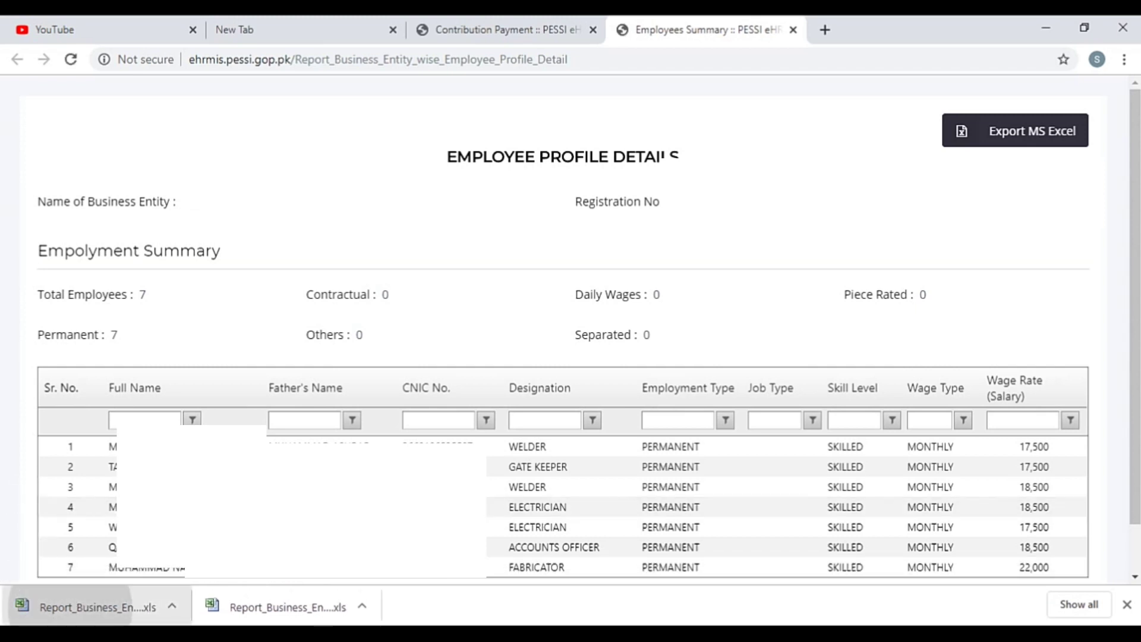
Open the downloaded employee profile report in Microsoft Excel, accept the file format warning, and enable editing
click(90, 606)
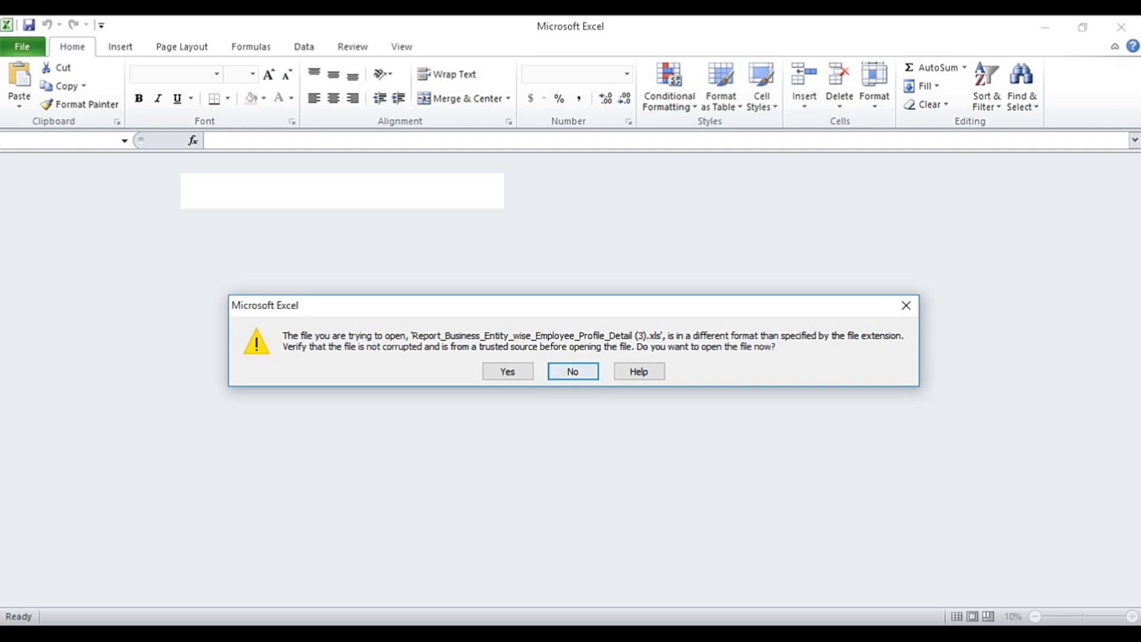
key(Left)
key(Return)
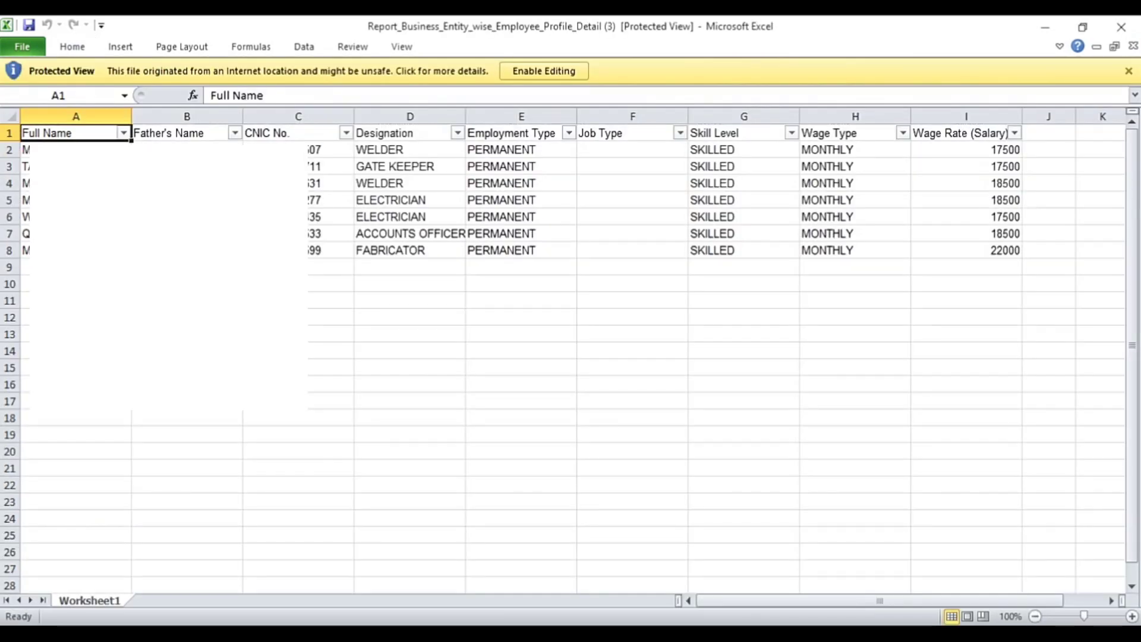
click(409, 333)
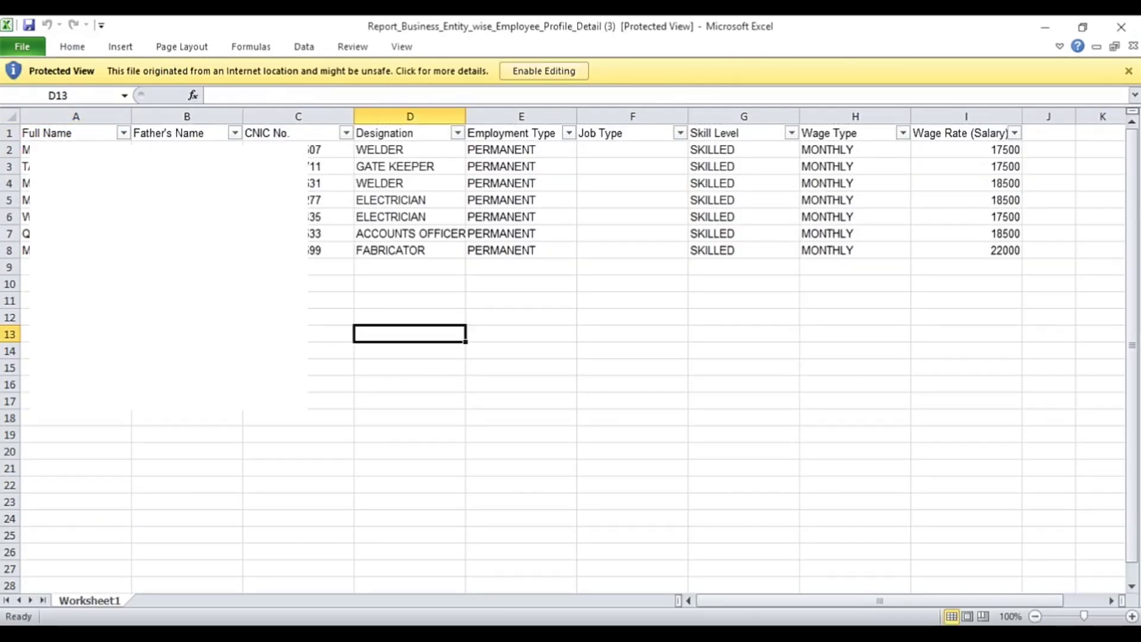
click(543, 71)
click(330, 329)
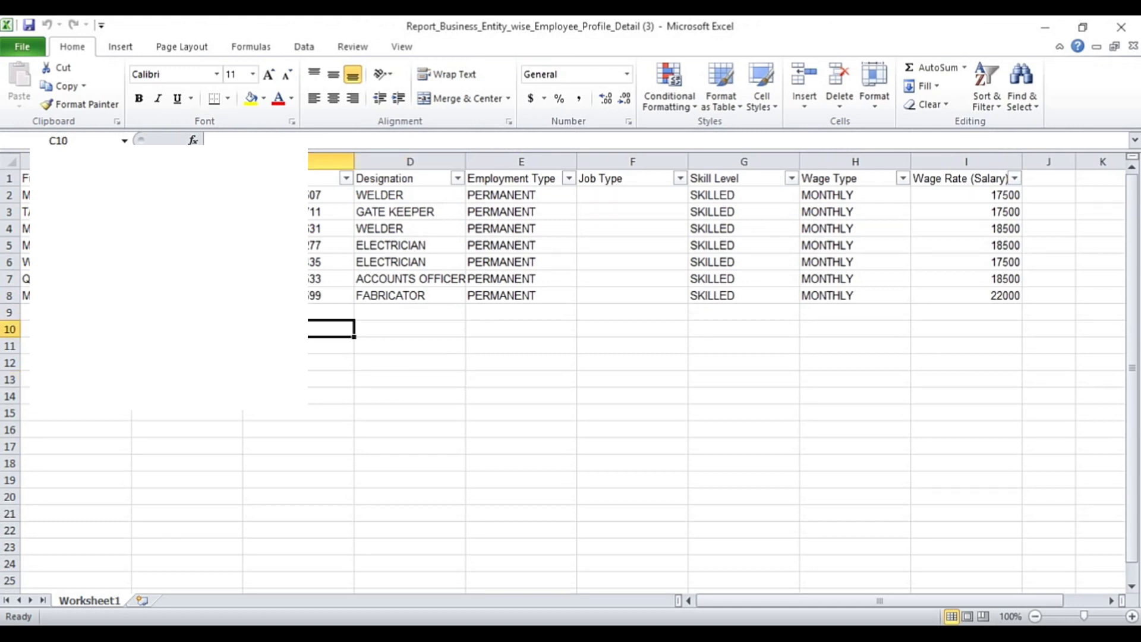
Examine the exported employee report's column headings from Full Name to Wage Rate (Salary), then close the workbook and the Employees Summary page
key(Left)
key(Left)
key(Up)
key(Up)
key(ctrl+Up)
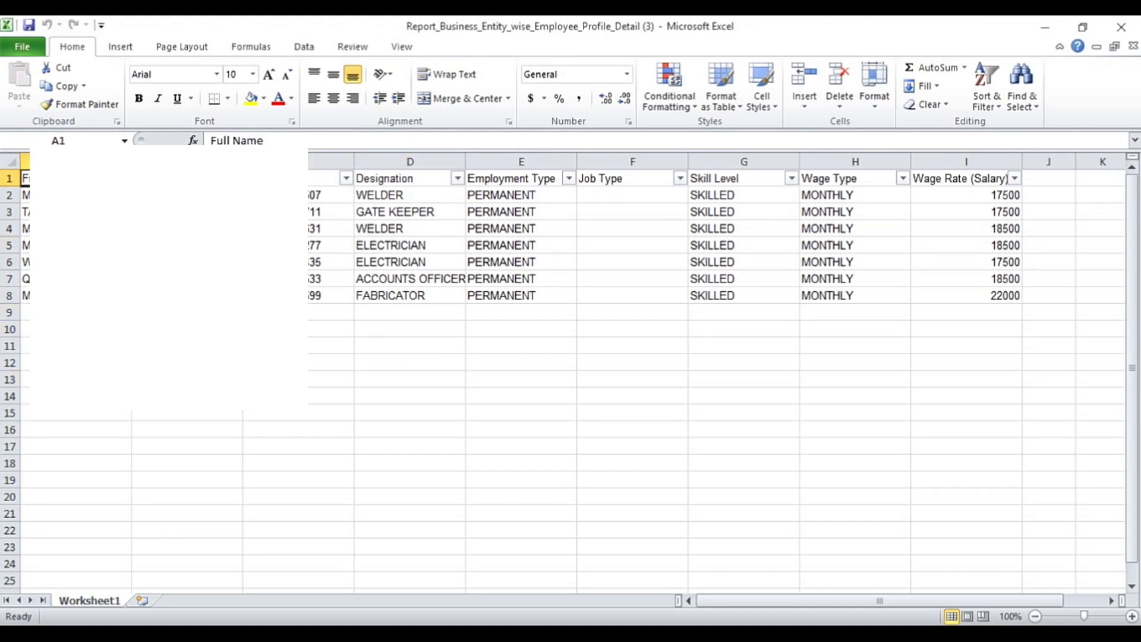
key(Right)
key(Right)
key(Right)
key(Right)
key(Right)
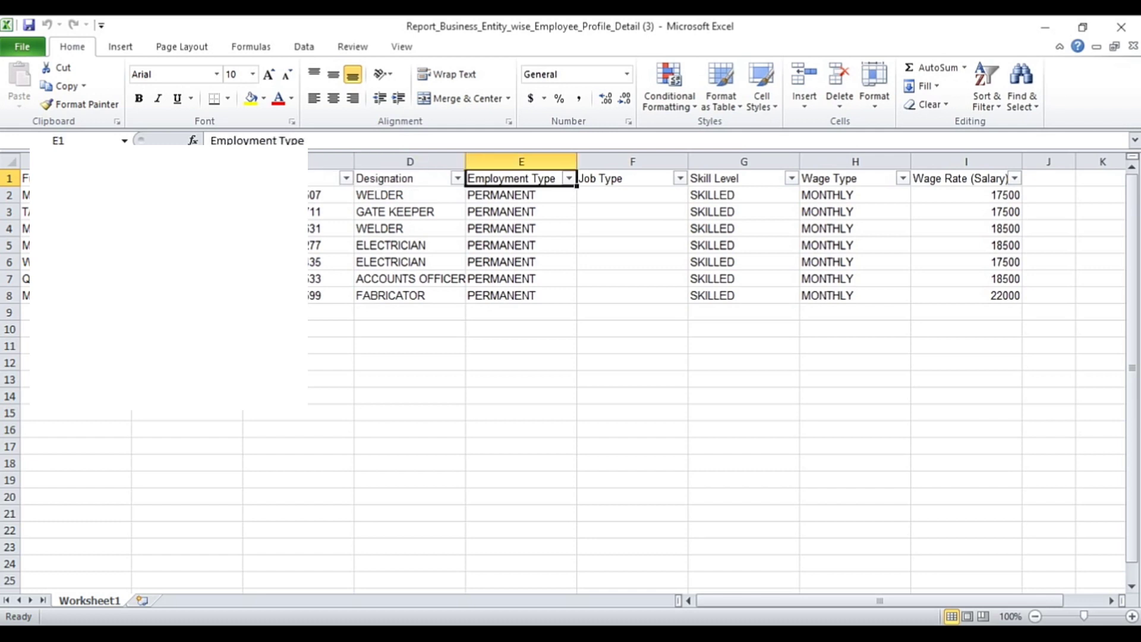
key(Right)
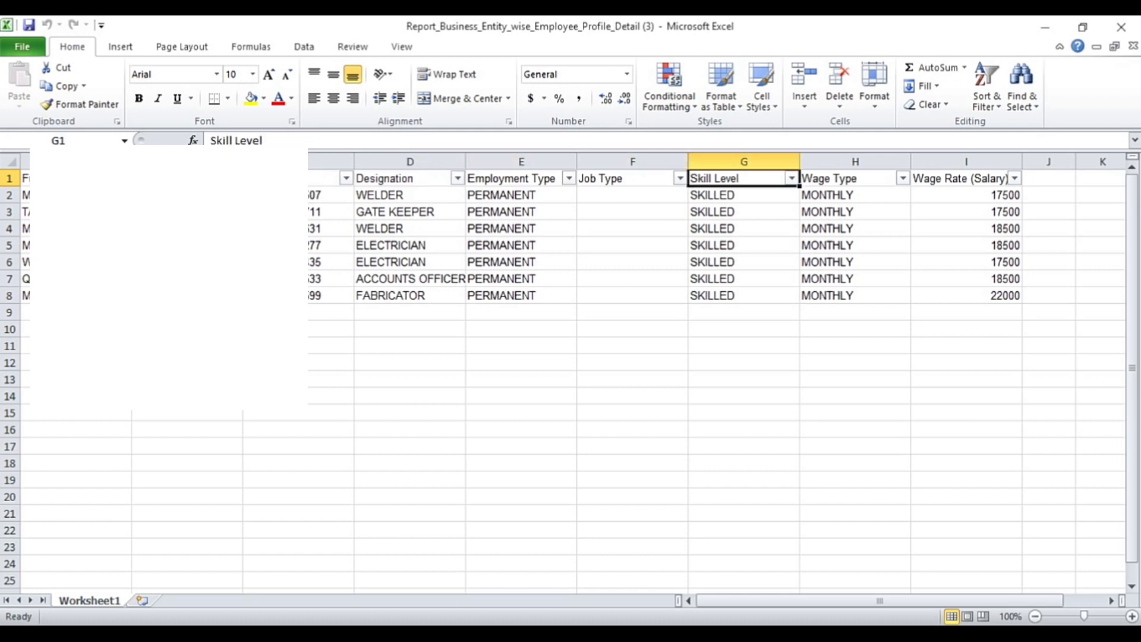
key(Right)
key(Right)
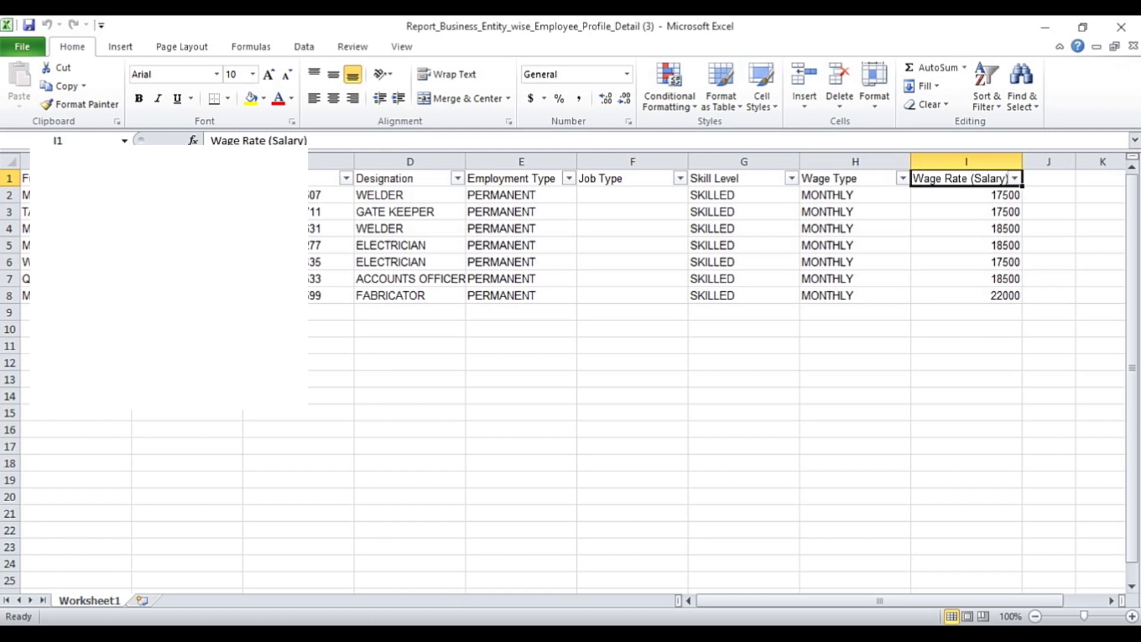
click(1121, 27)
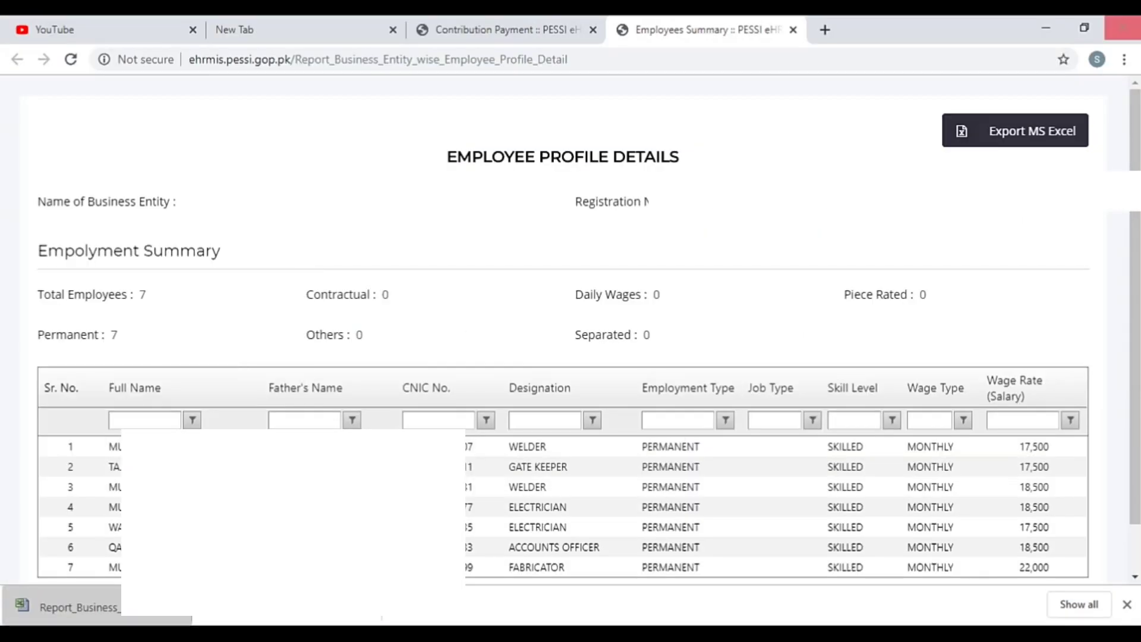
key(ctrl+w)
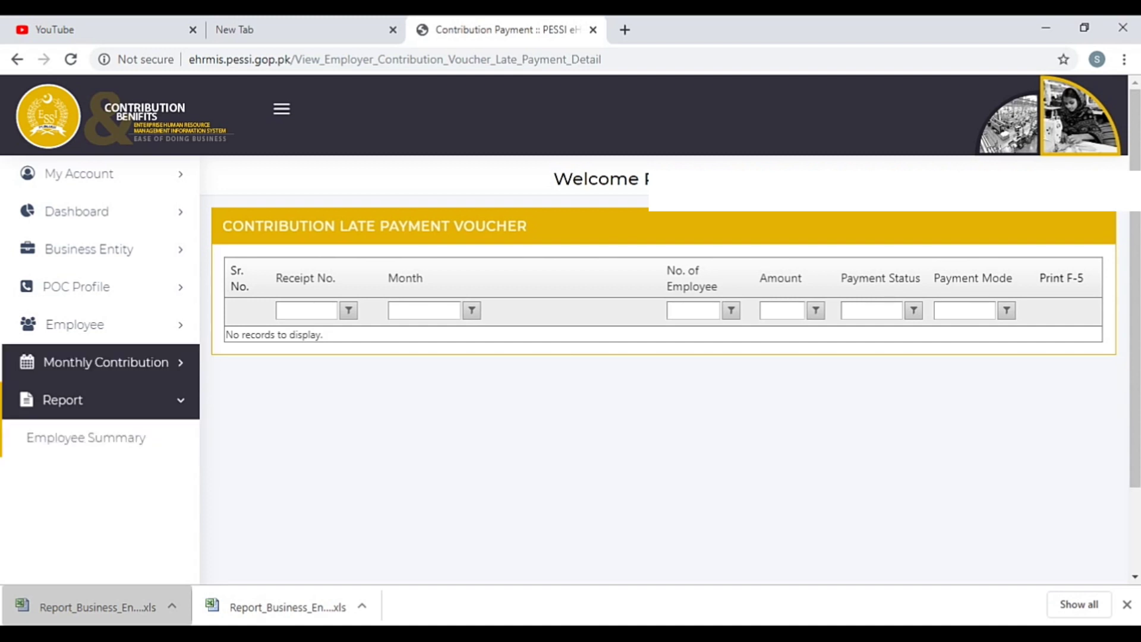
Open the MS Excel import page from the Monthly Contribution submission details
click(105, 362)
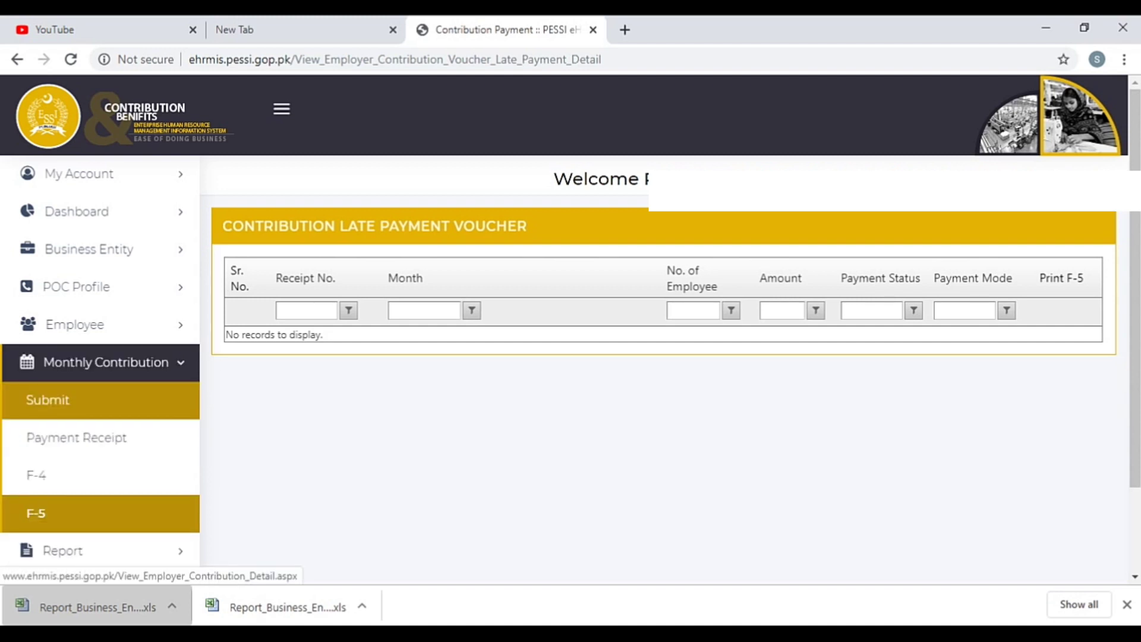
click(48, 399)
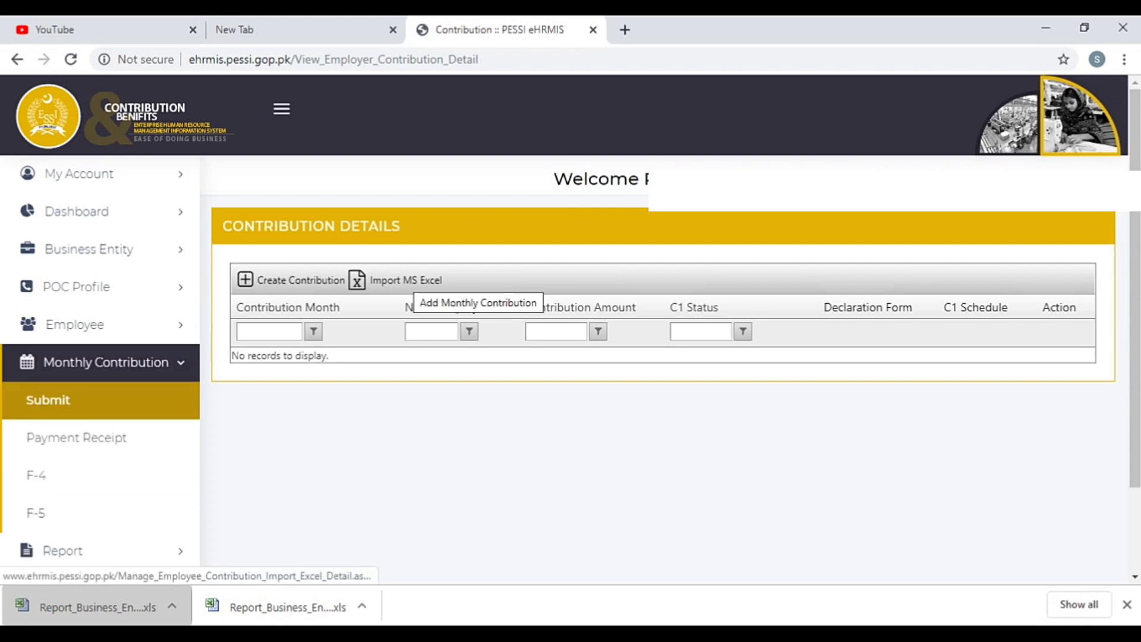
click(405, 279)
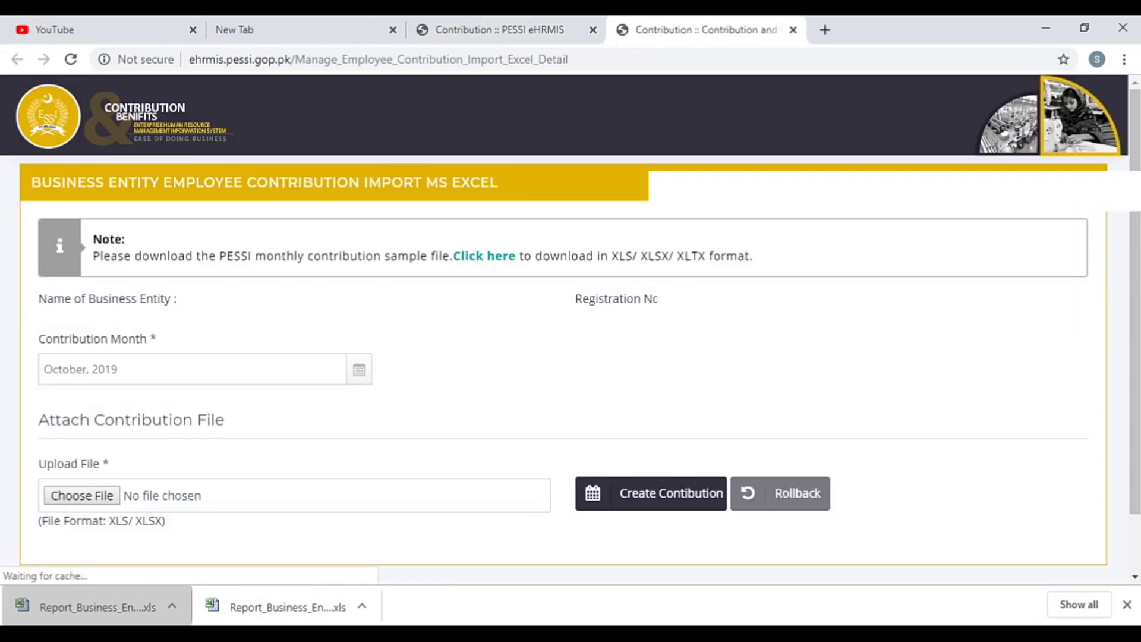